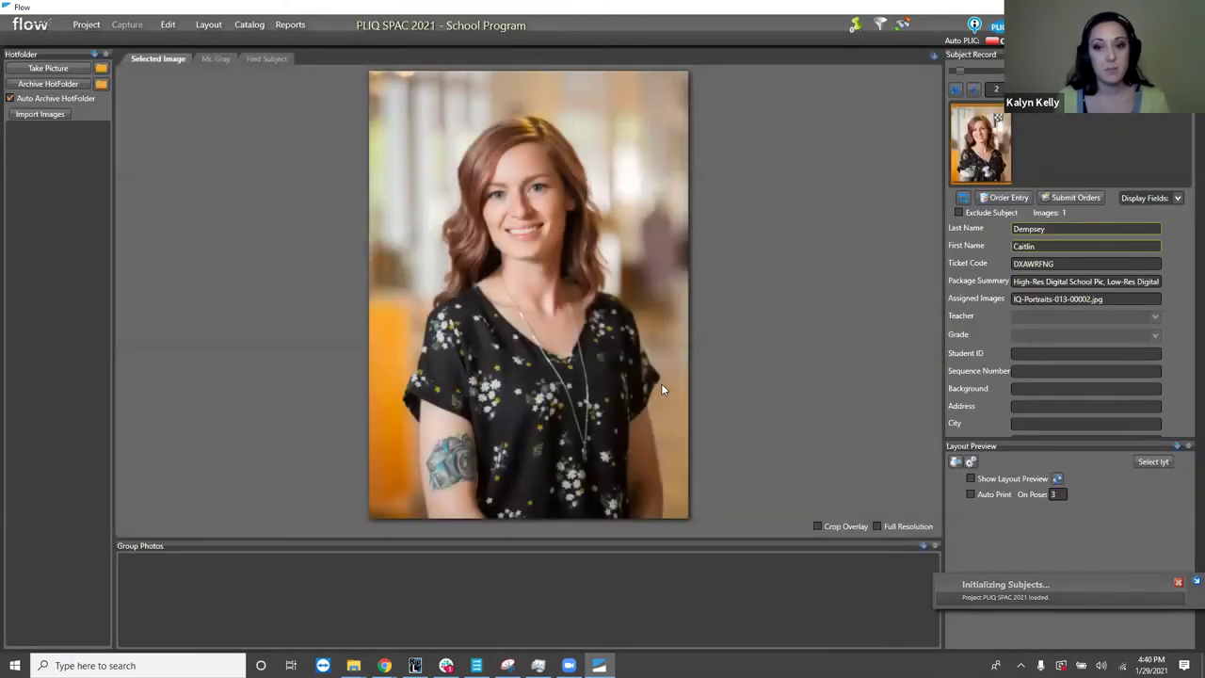
# Open the subject finder and check which subjects are unphotographed, then return to the full subject list.
pyautogui.click(273, 60)
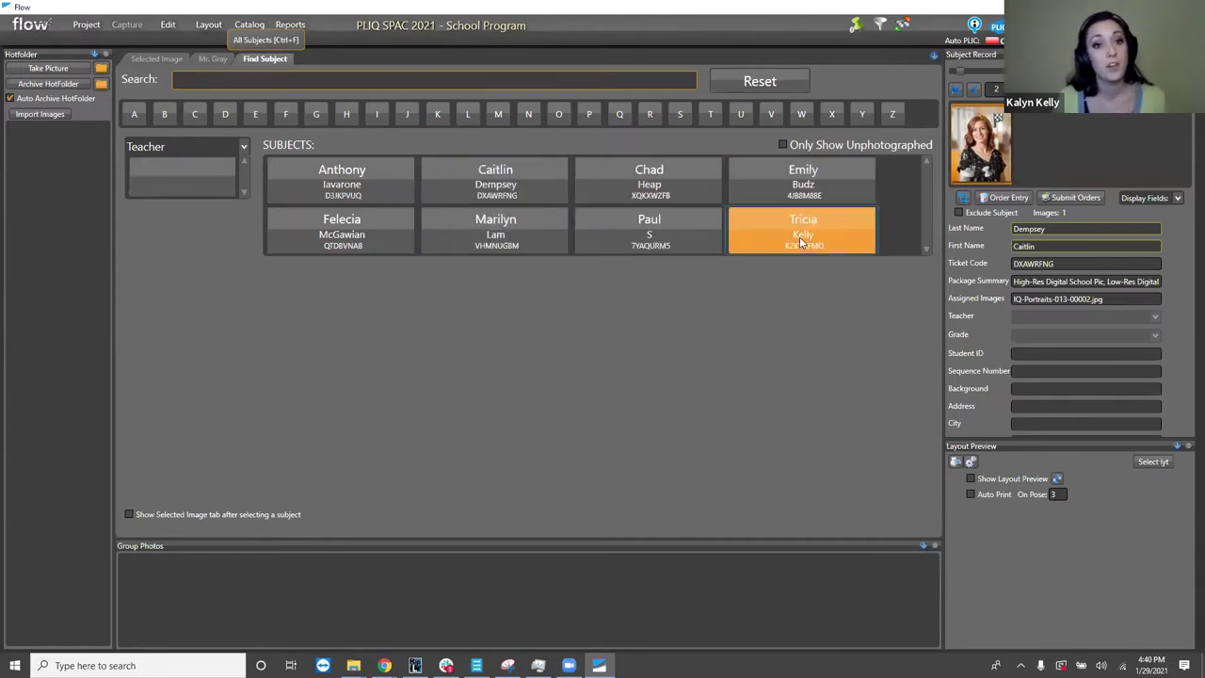
pyautogui.click(782, 146)
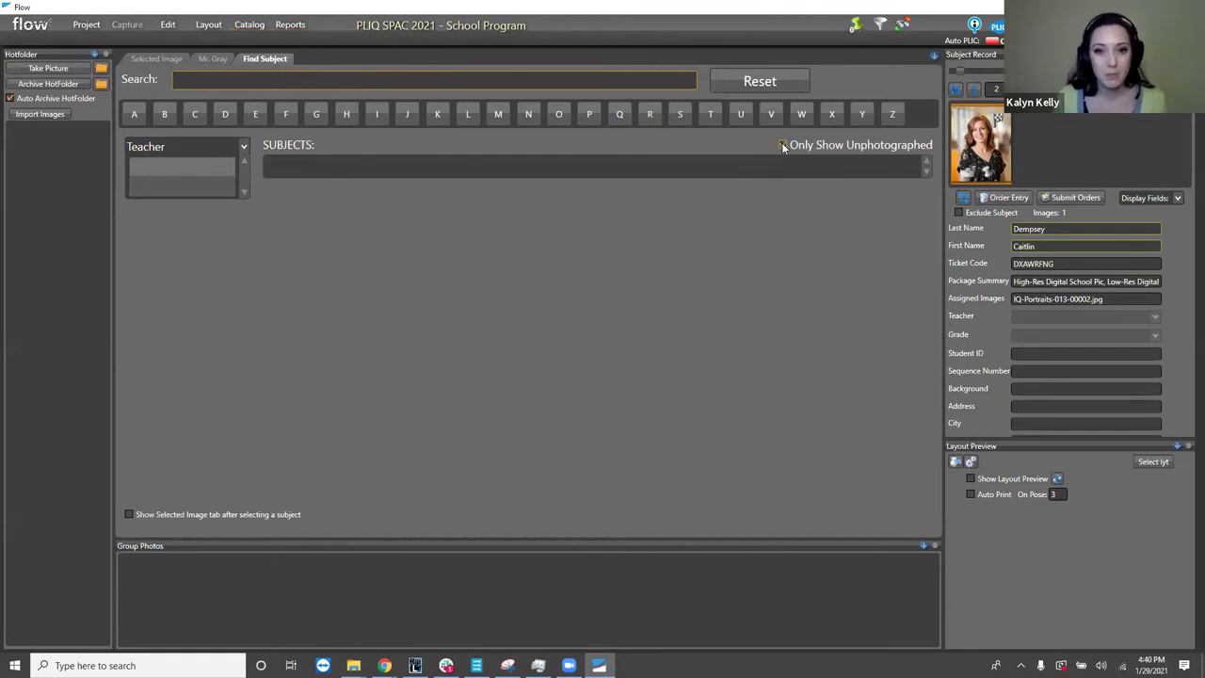
pyautogui.click(782, 146)
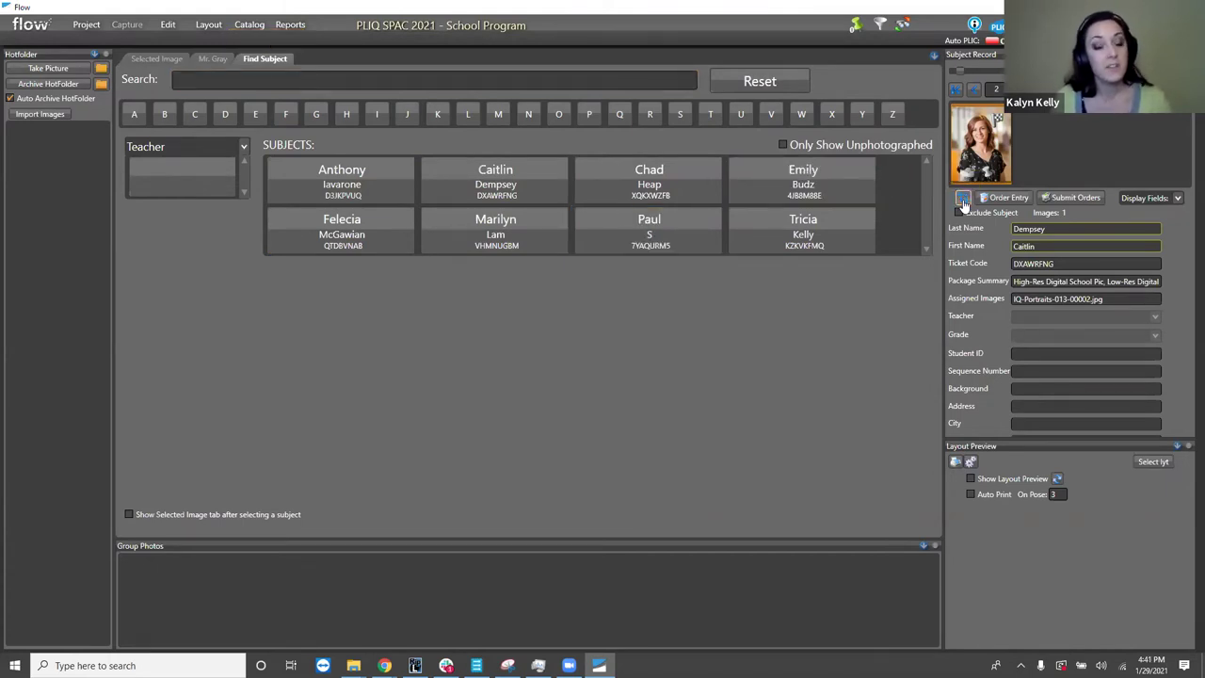
# Open the subject's portrait for image adjustment and apply its crop settings to all images, returning to the capture view when done.
pyautogui.click(962, 200)
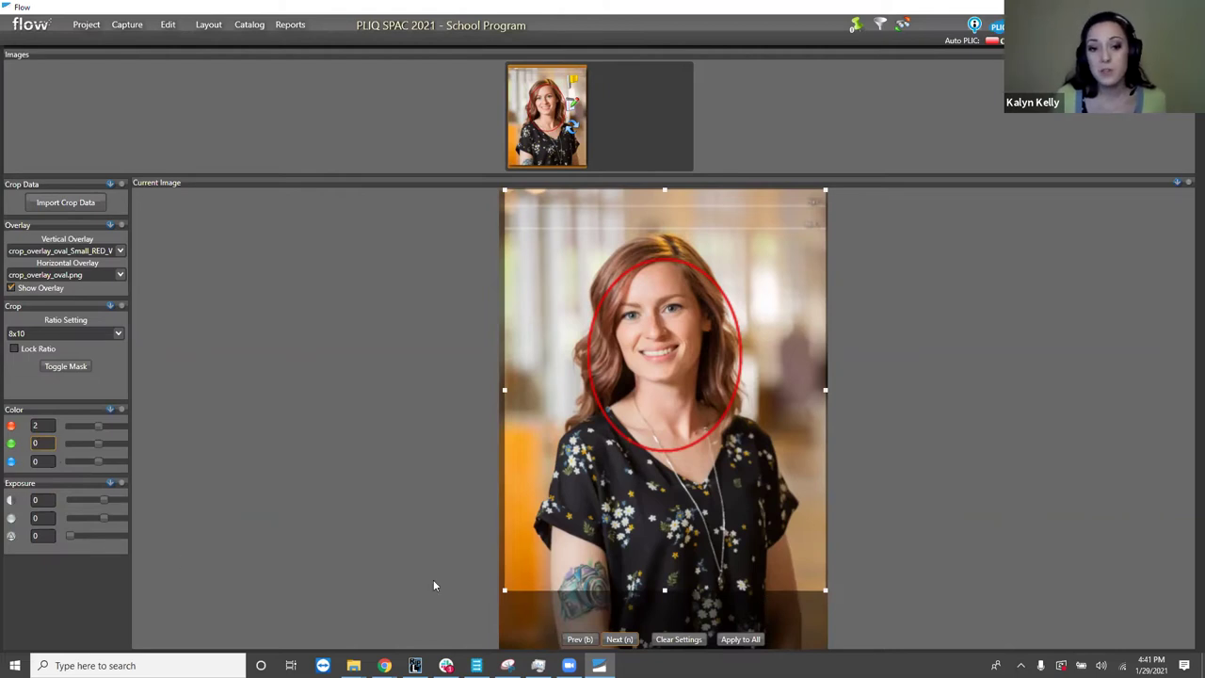
pyautogui.click(742, 640)
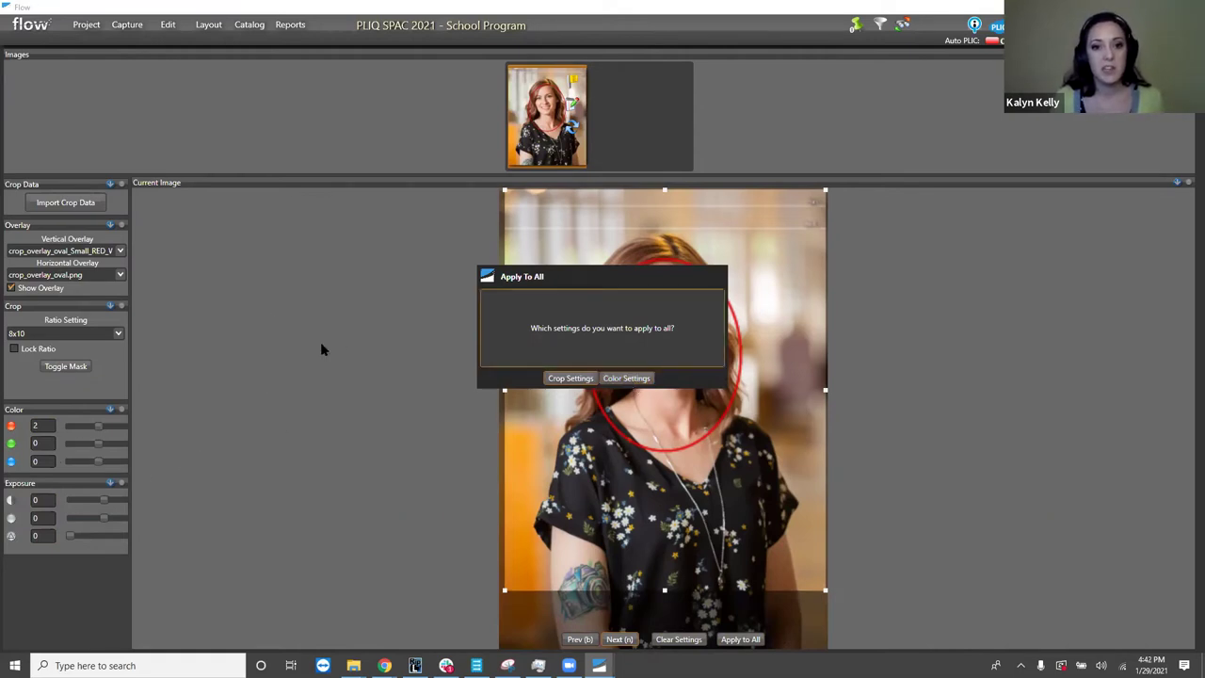
pyautogui.click(571, 378)
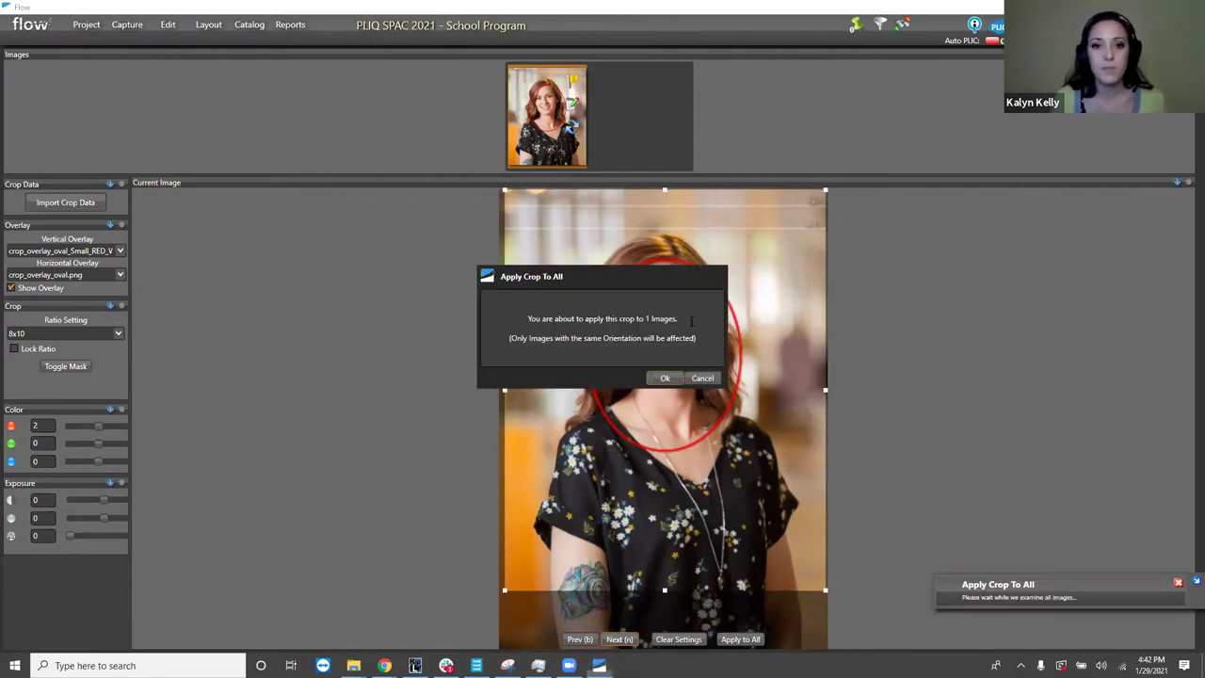
pyautogui.click(664, 378)
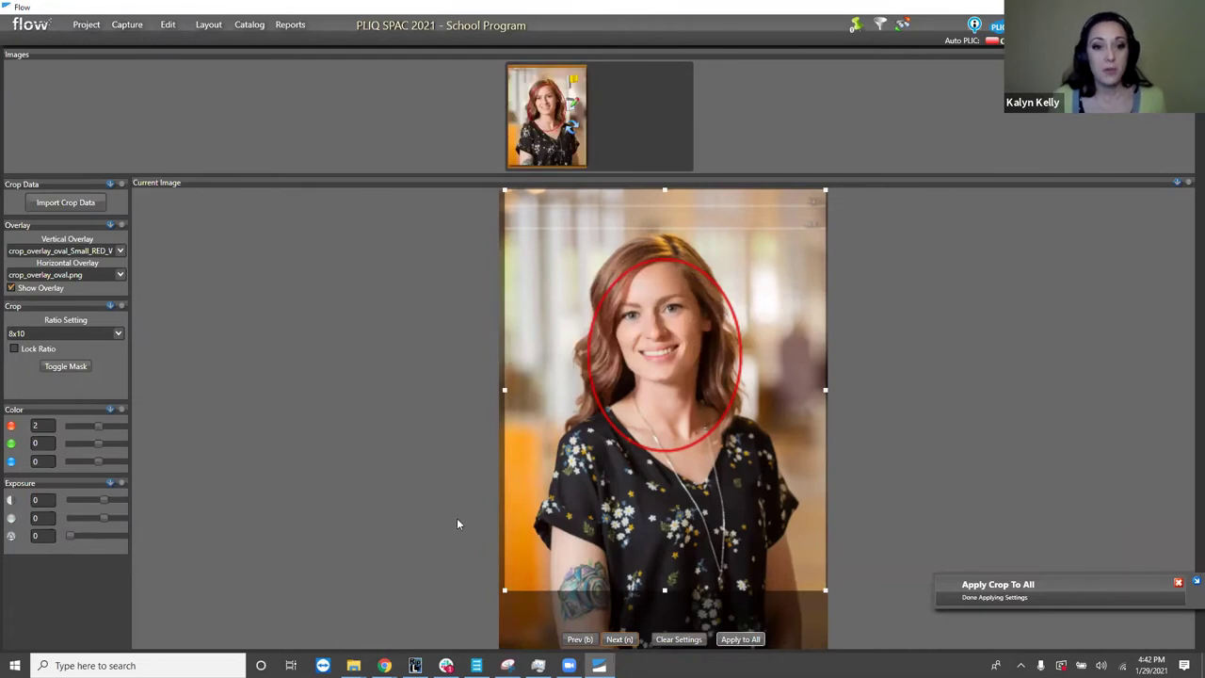
pyautogui.click(130, 26)
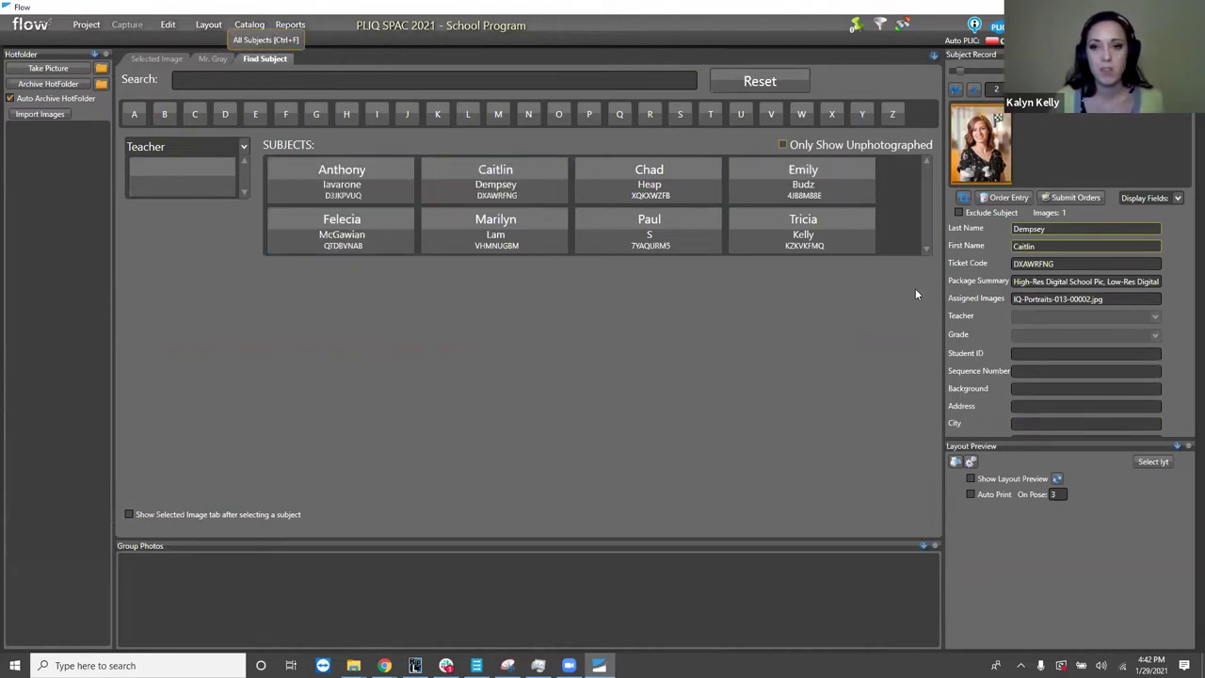
# Start Flow with the Activation_Main Office.dat activation and Force Flow Server enabled.
pyautogui.hotkey('alt', 'Tab')
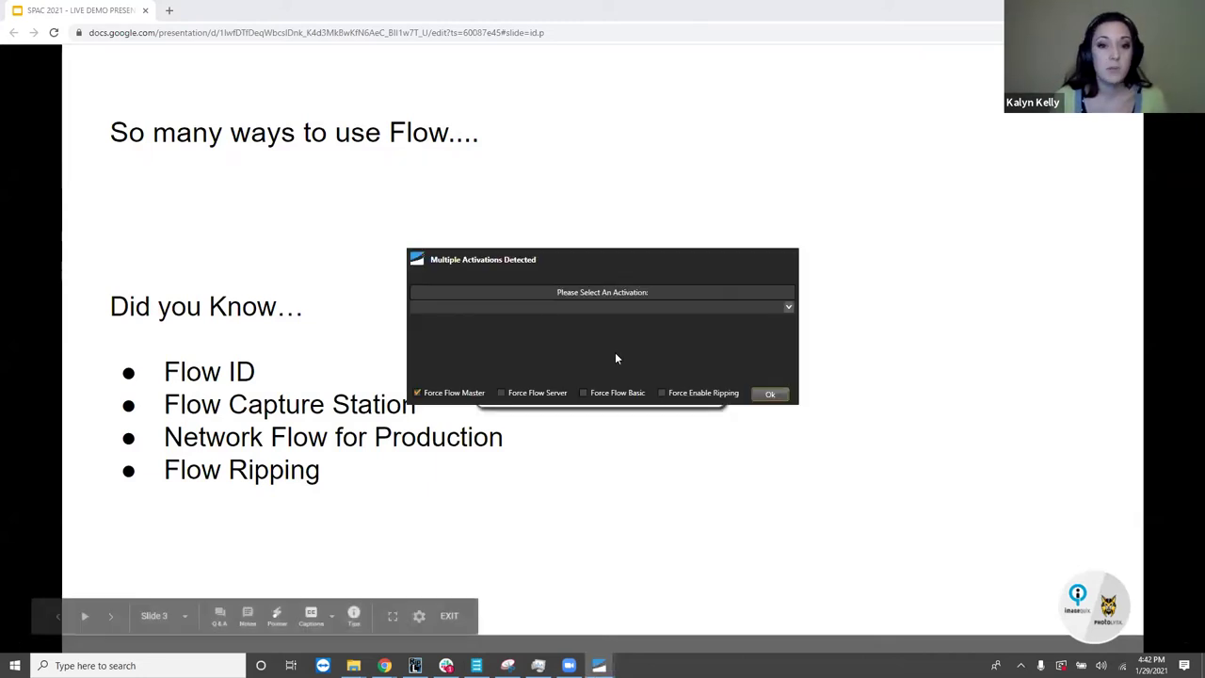
pyautogui.click(611, 306)
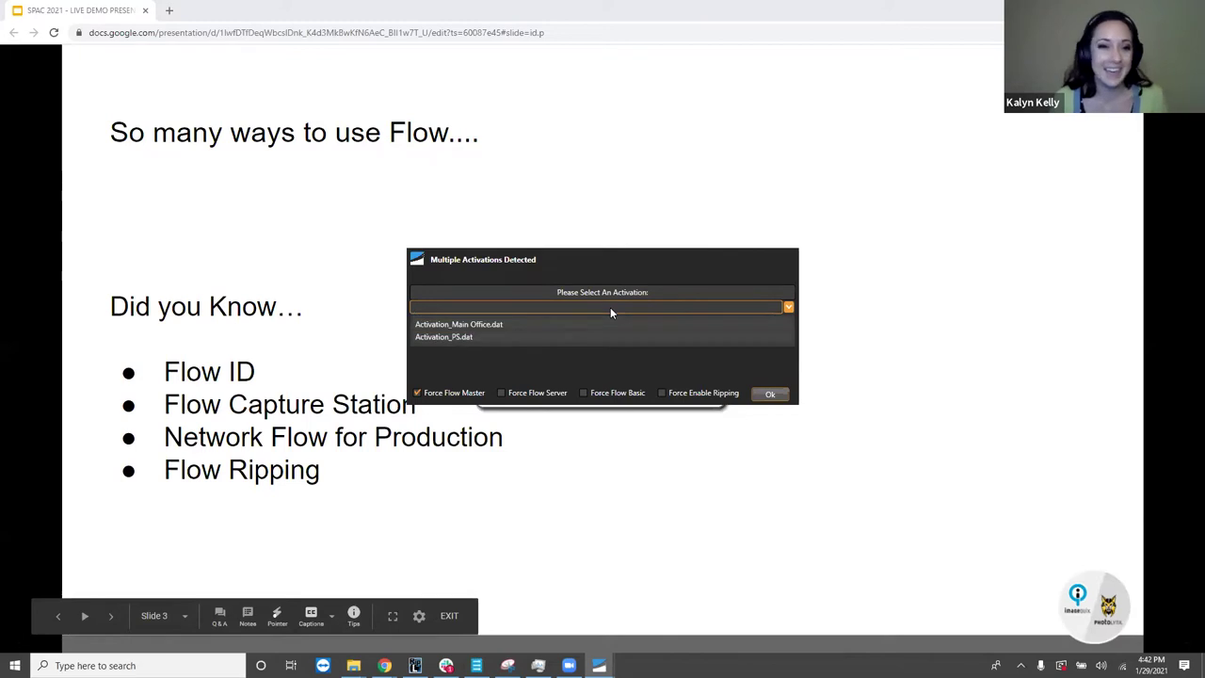
pyautogui.click(531, 324)
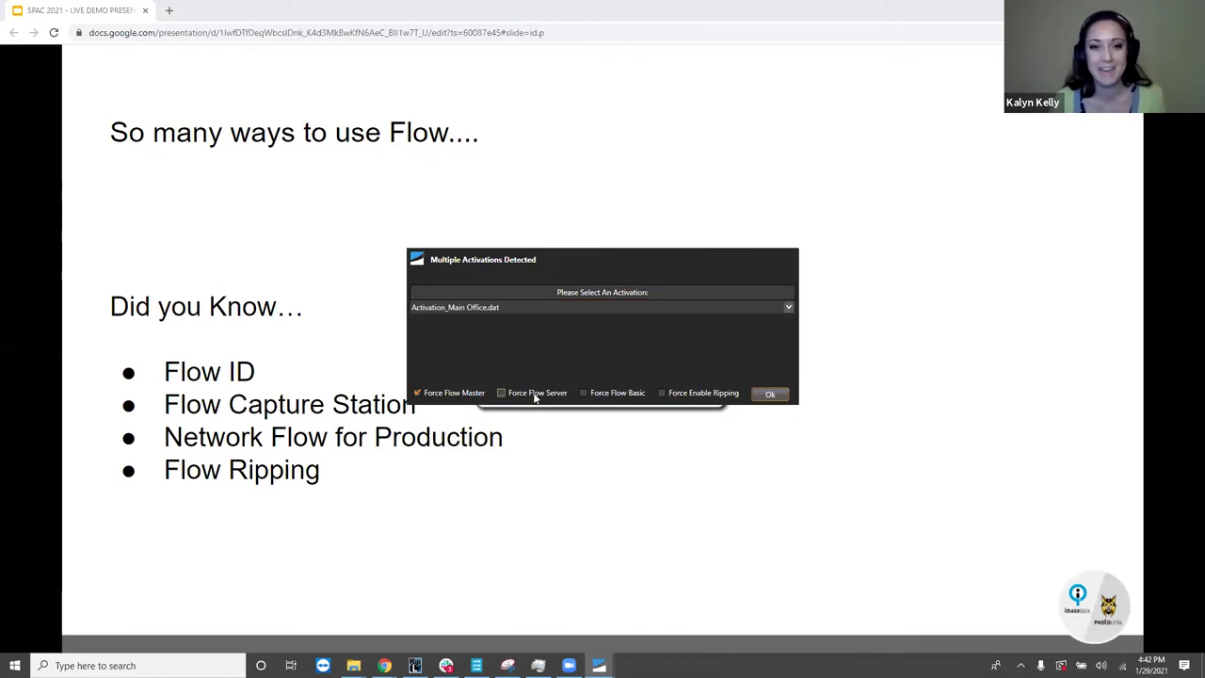
pyautogui.click(501, 394)
pyautogui.click(769, 395)
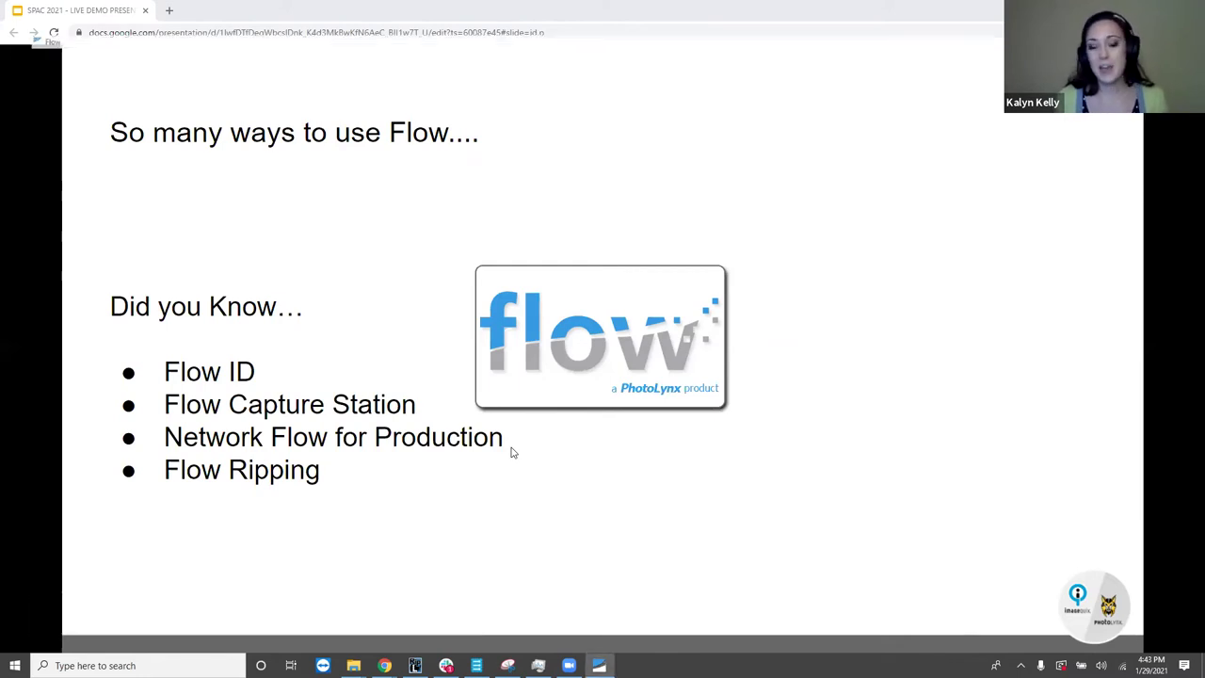
pyautogui.hotkey('alt', 'Tab')
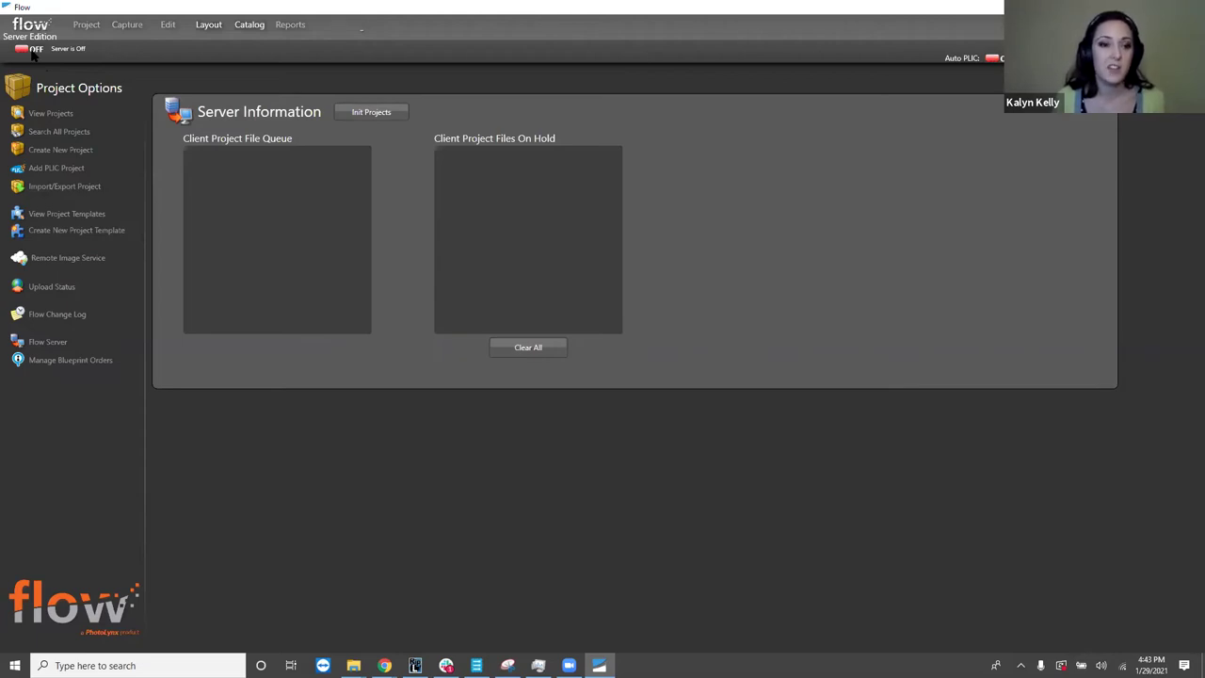
# Turn the Flow server on from the project list and clear all client project files on hold.
pyautogui.click(60, 117)
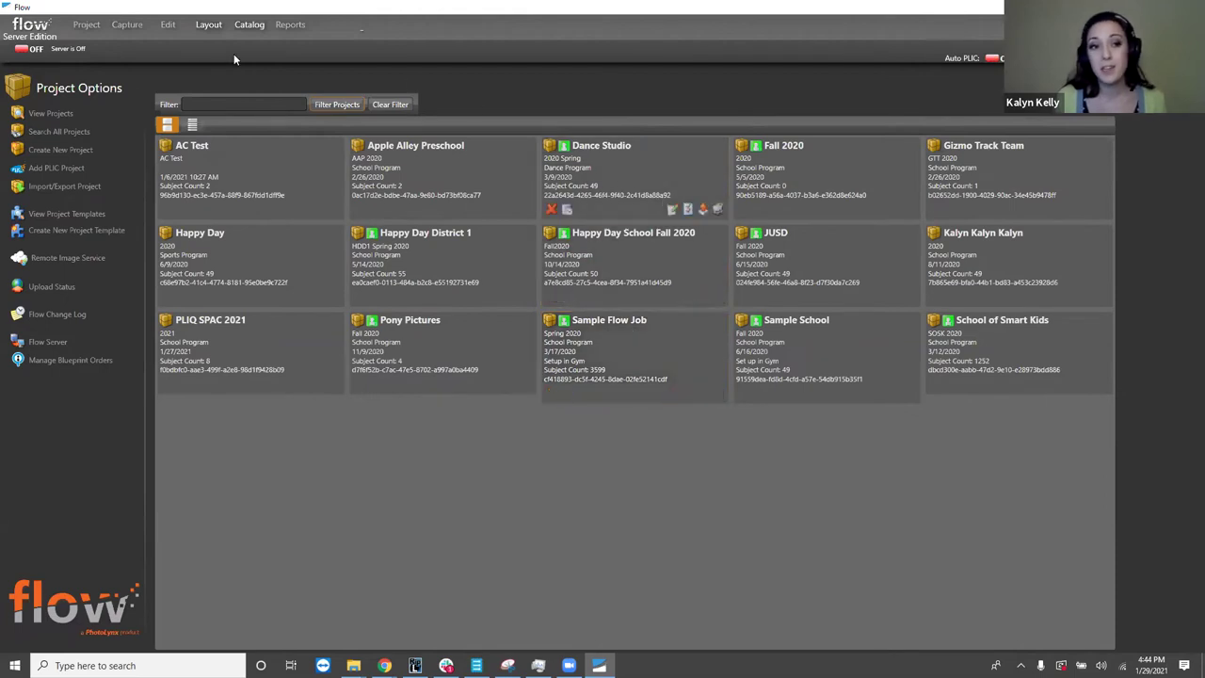
pyautogui.click(34, 51)
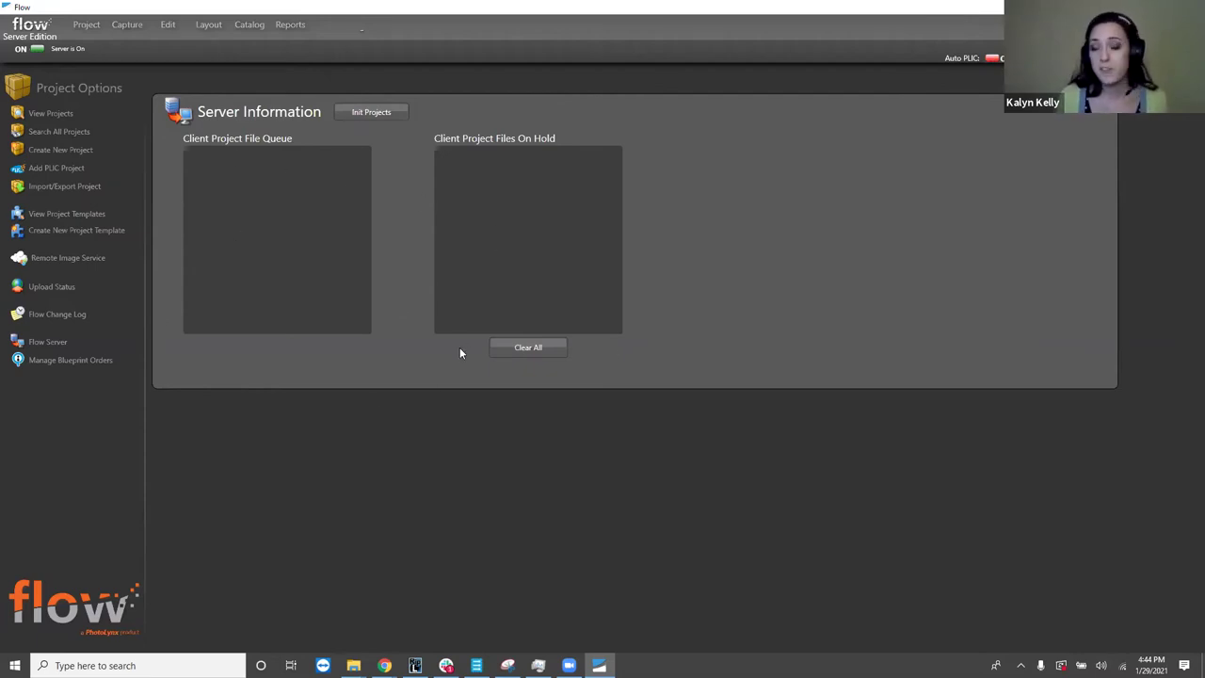
pyautogui.click(522, 348)
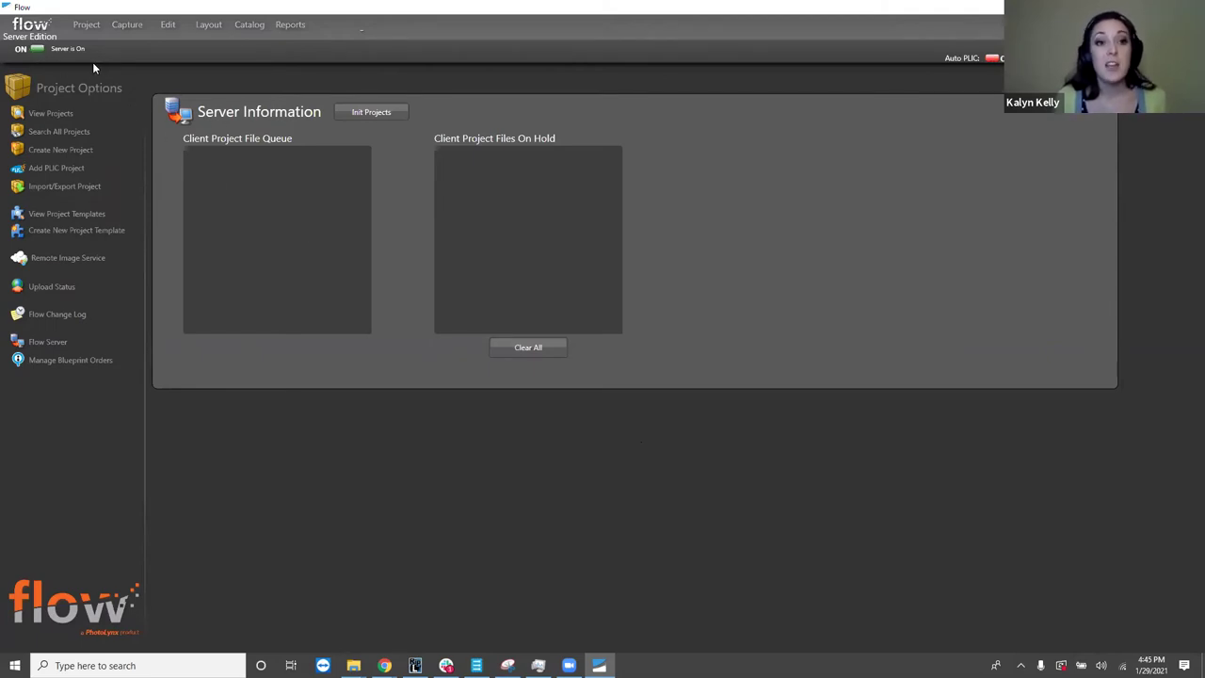
# Turn the Flow server off and open the studio catalogs.
pyautogui.click(22, 48)
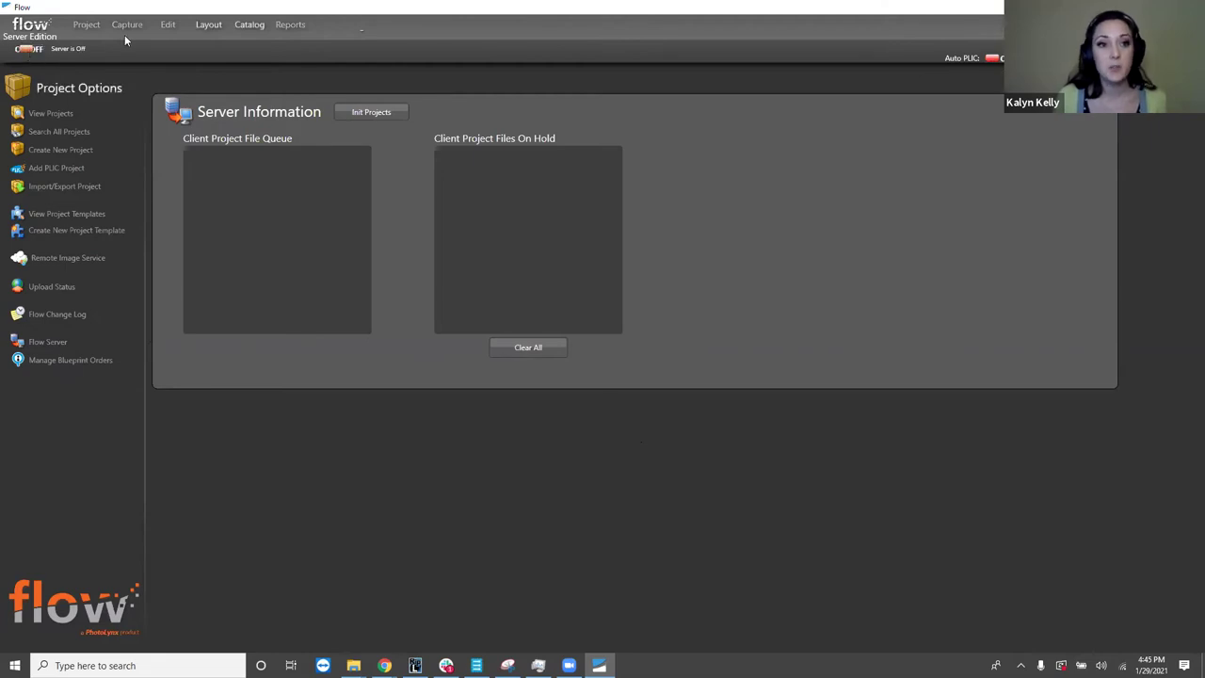
pyautogui.click(248, 27)
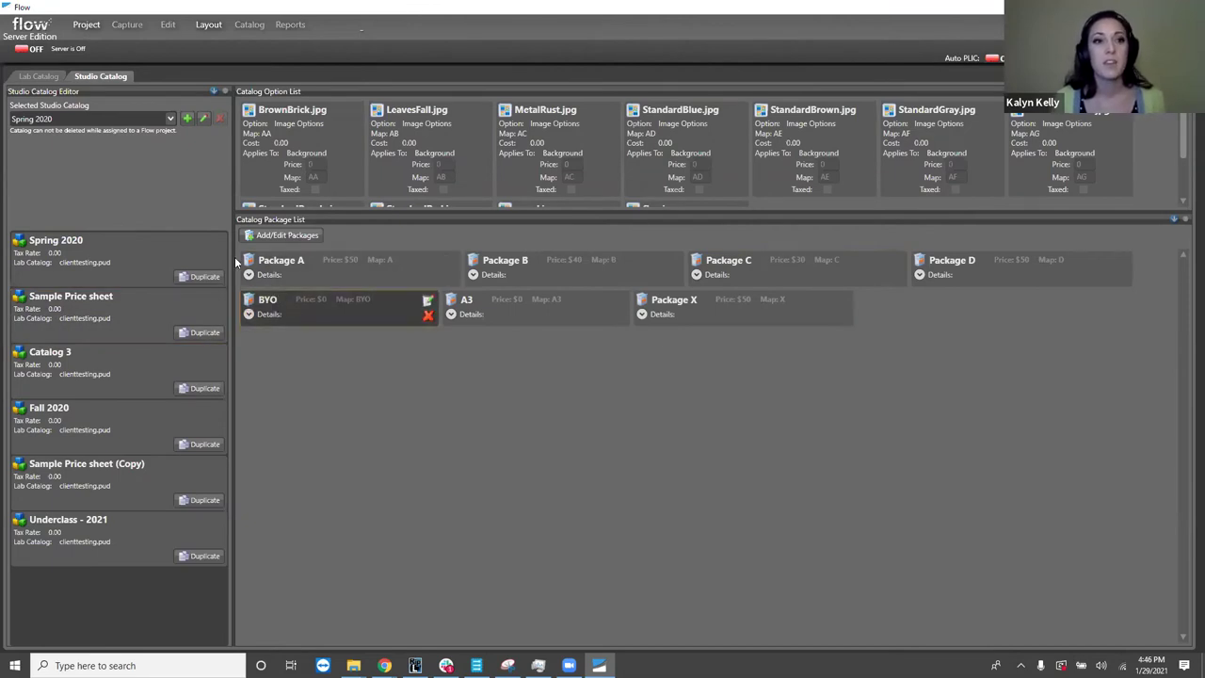
pyautogui.click(28, 49)
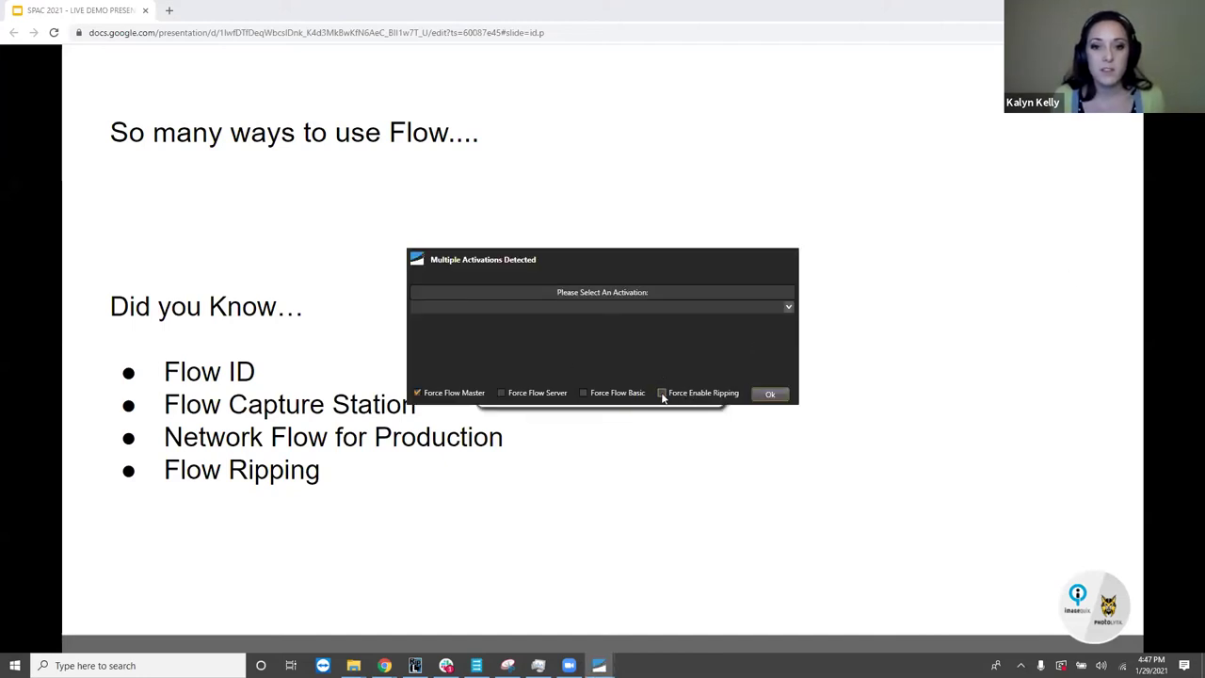
# Try to start Flow with Force Enable Ripping turned on.
pyautogui.click(662, 394)
pyautogui.click(661, 307)
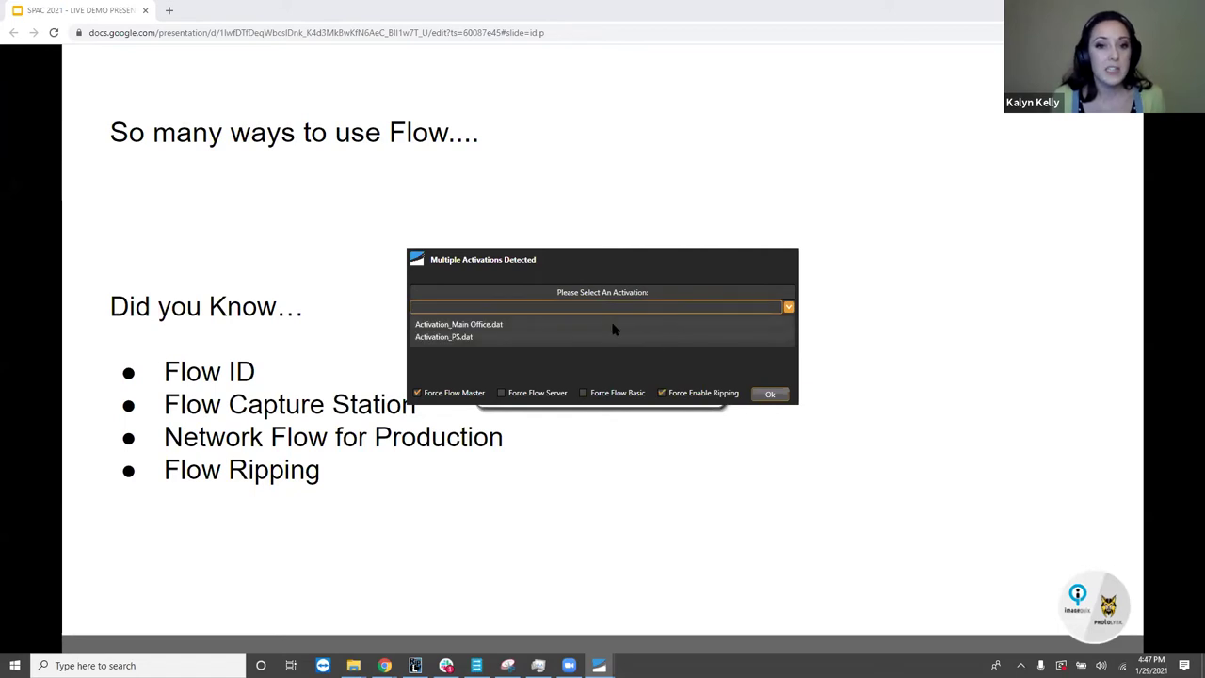
pyautogui.click(580, 337)
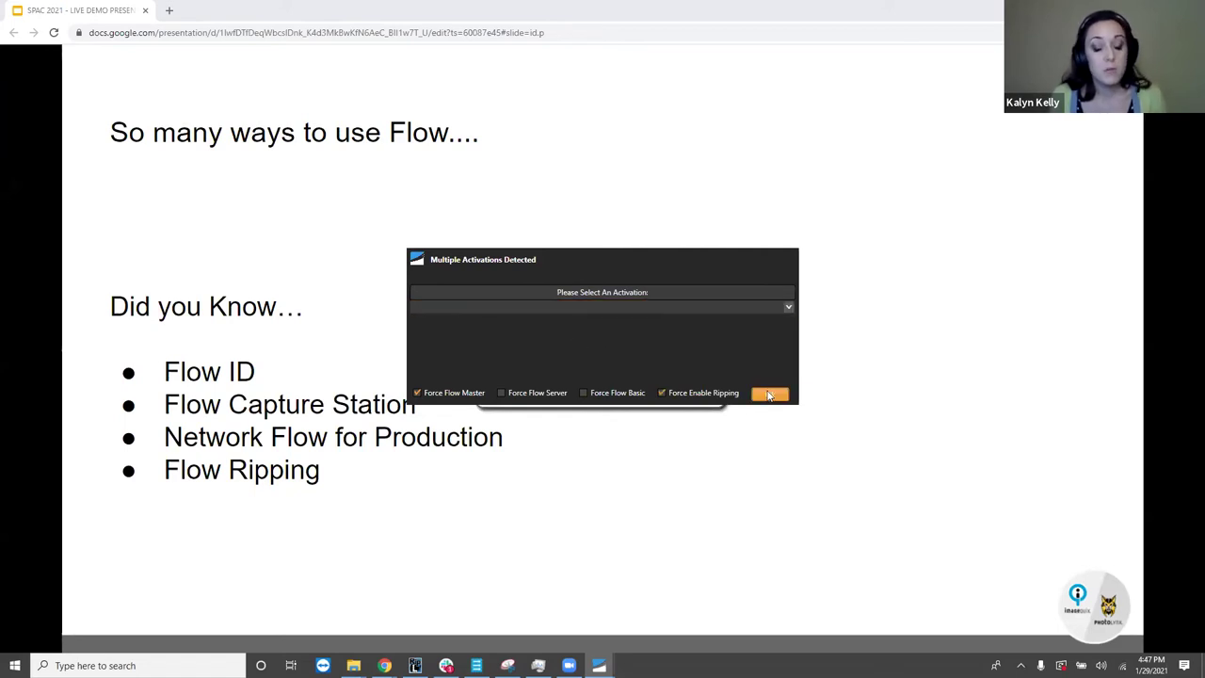
pyautogui.click(767, 397)
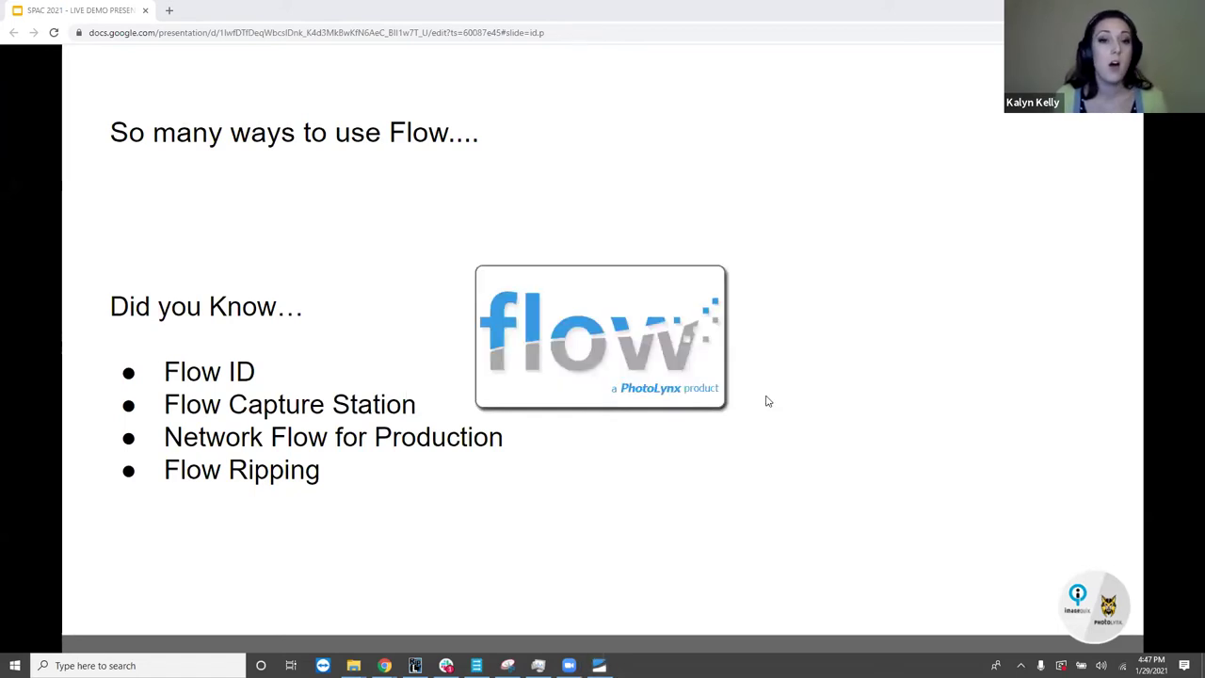
# Start Flow with the Activation_Main Office.dat activation and Force Enable Ripping turned on, dismissing the error report without sending it.
pyautogui.click(662, 394)
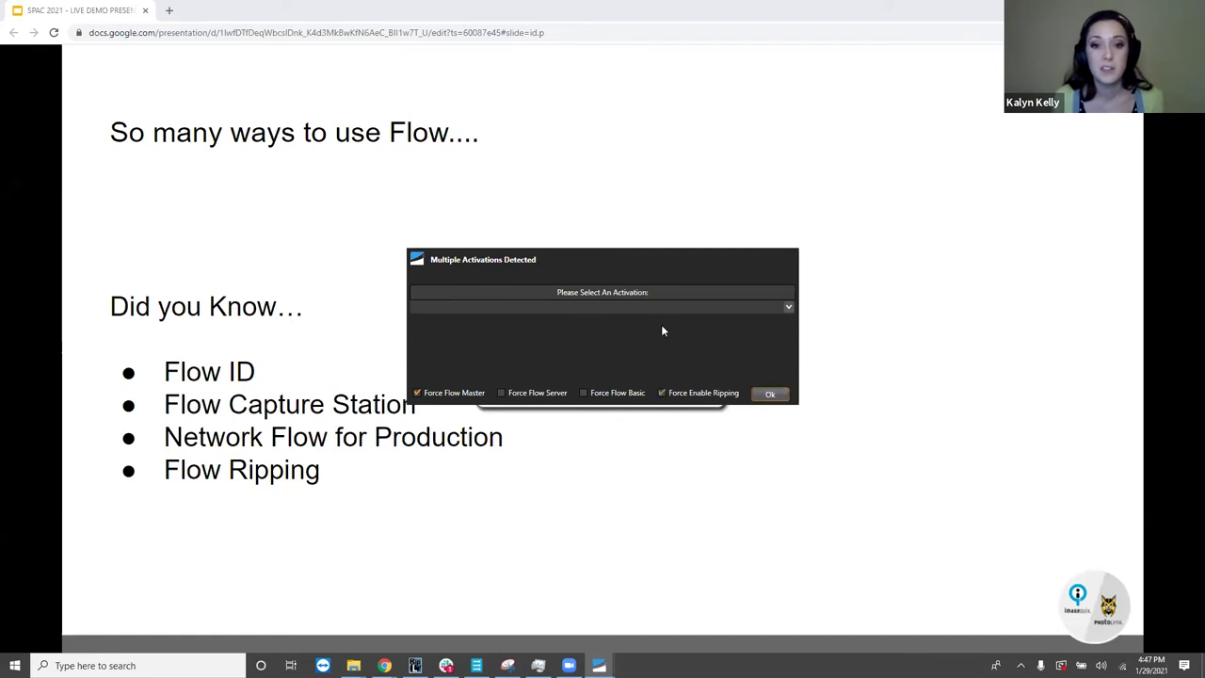
pyautogui.click(672, 311)
pyautogui.click(615, 323)
pyautogui.click(768, 393)
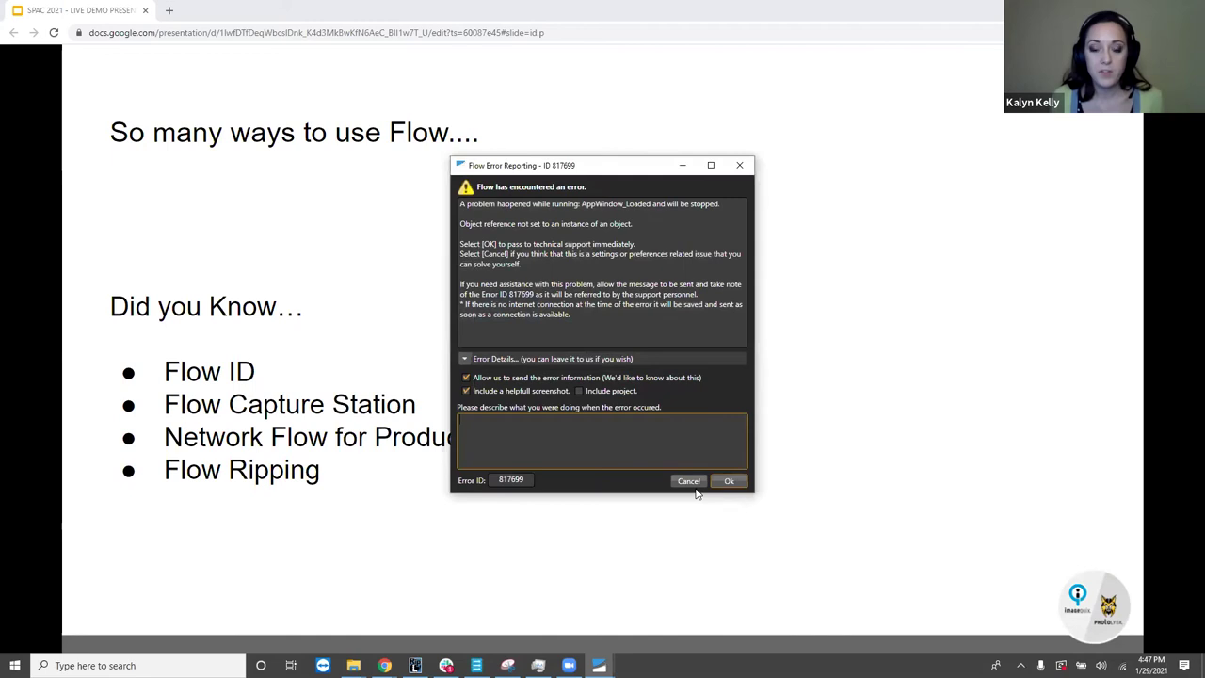
pyautogui.click(688, 481)
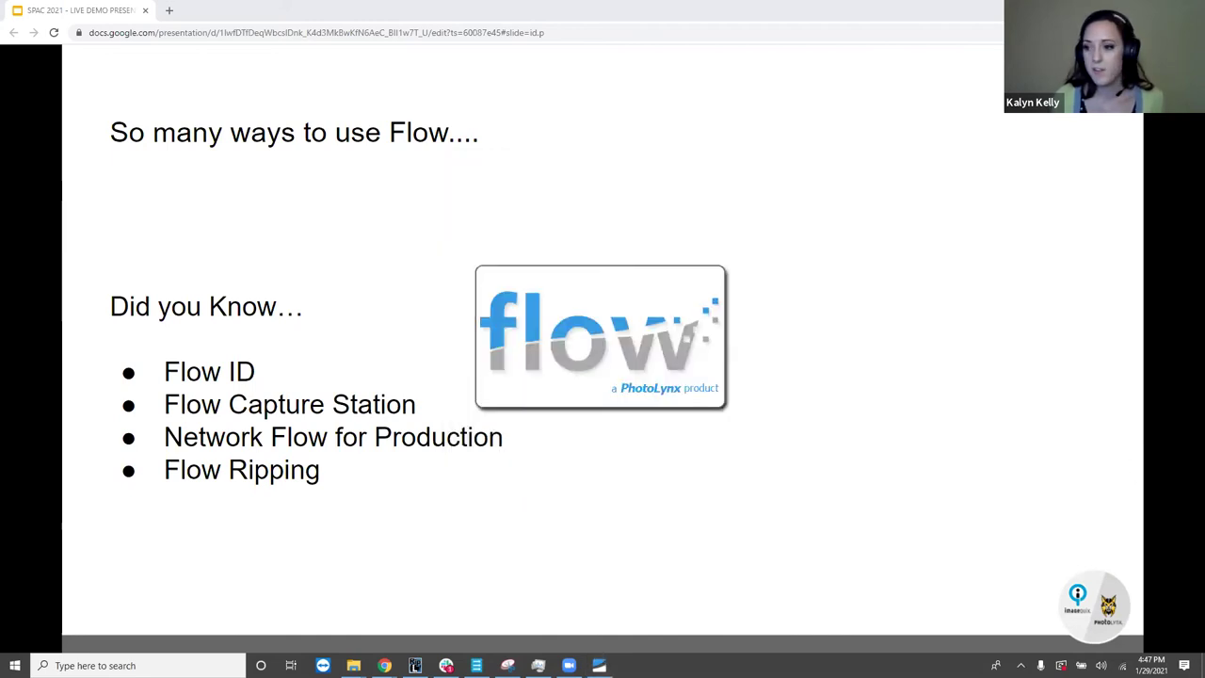
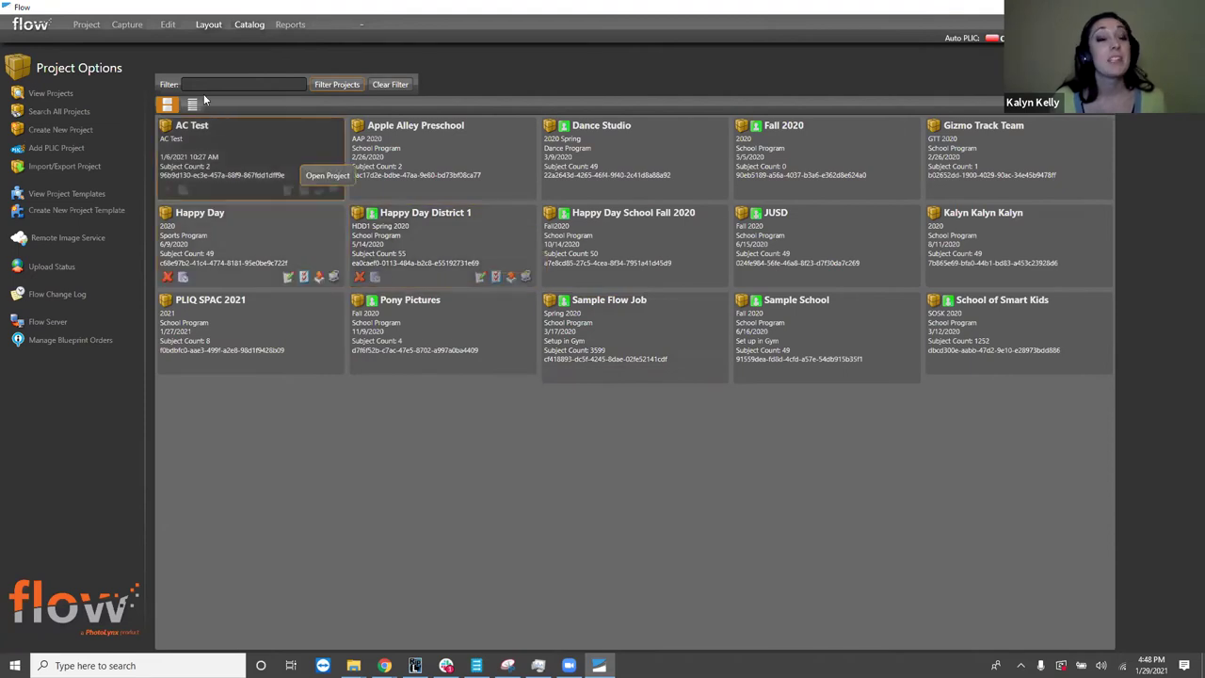
# Open the PLIQ SPAC 2021 project and load the (8) 3.5x2.5 wallets.lyt layout from the Rip units Standard sizes folder with its preview shown.
pyautogui.doubleClick(236, 316)
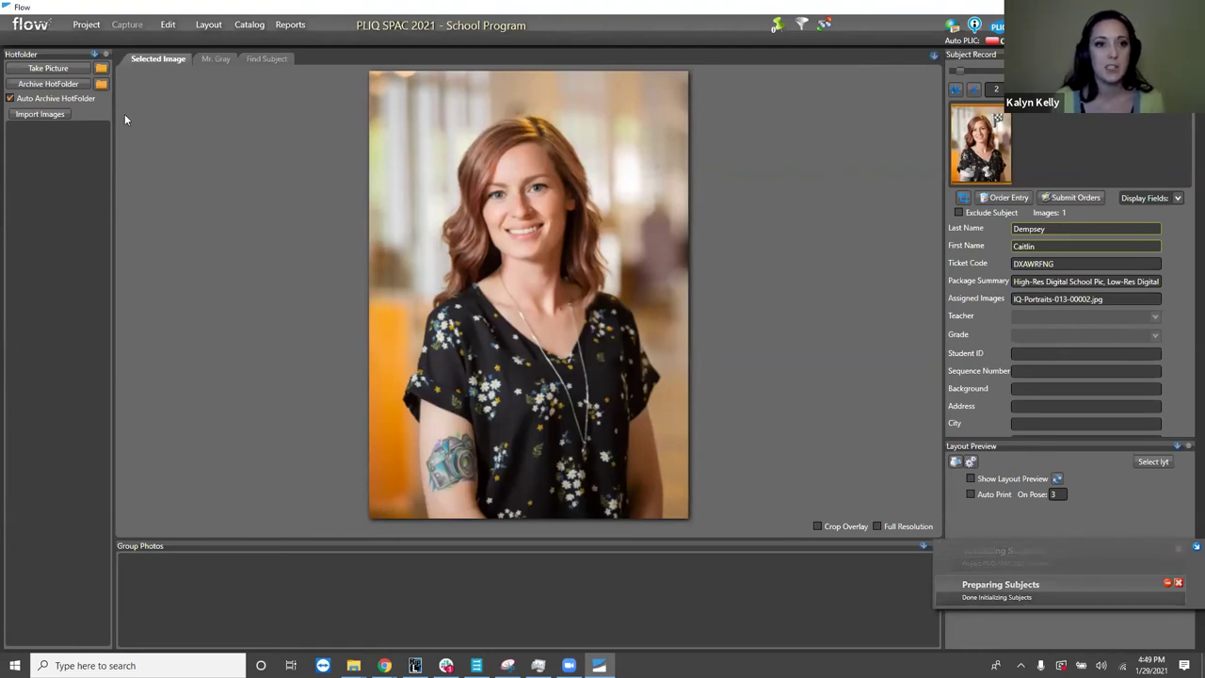
pyautogui.click(208, 26)
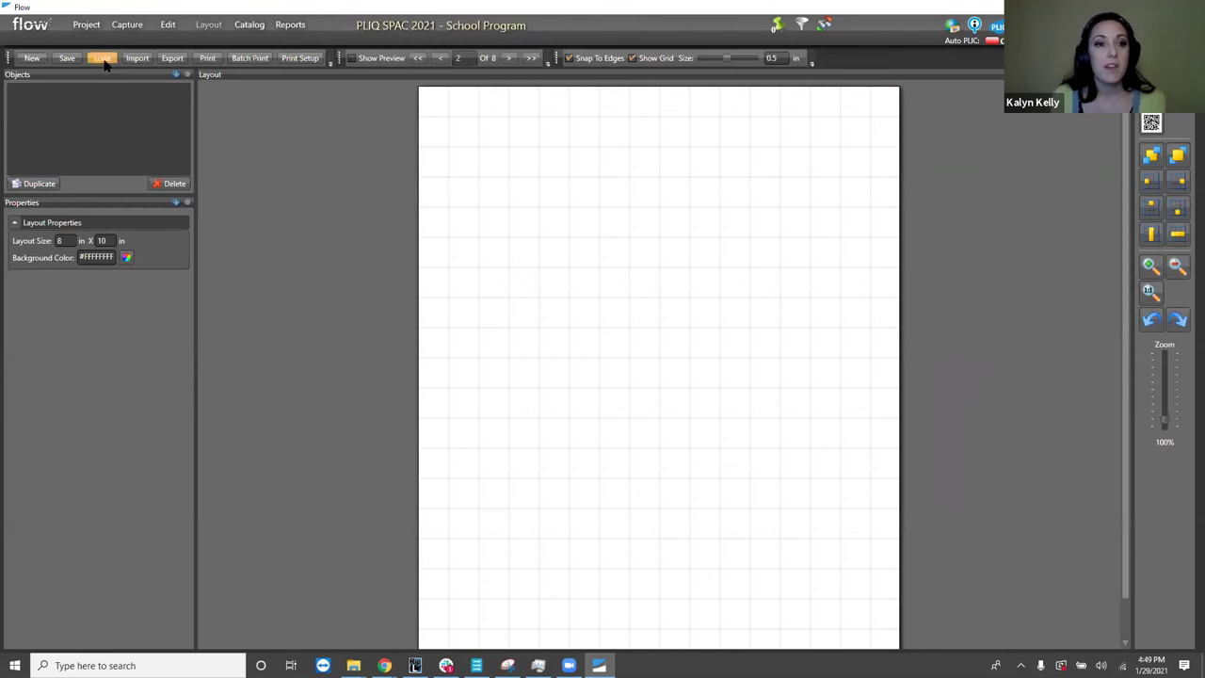
pyautogui.click(103, 59)
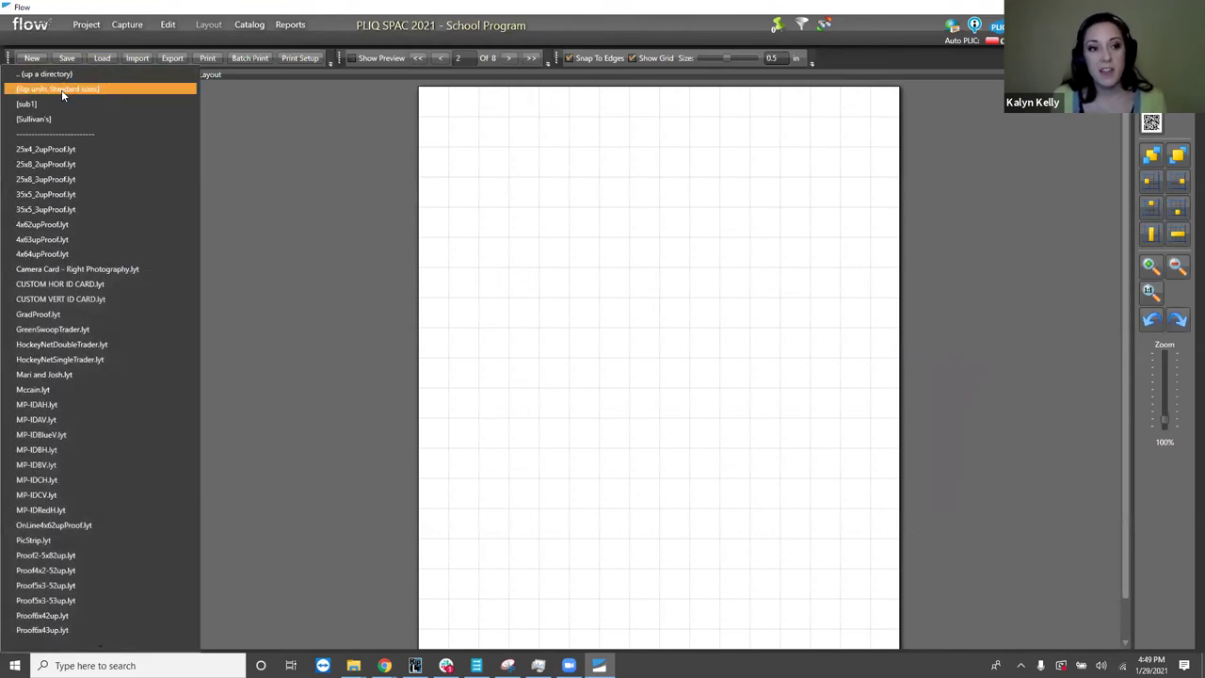
pyautogui.click(61, 89)
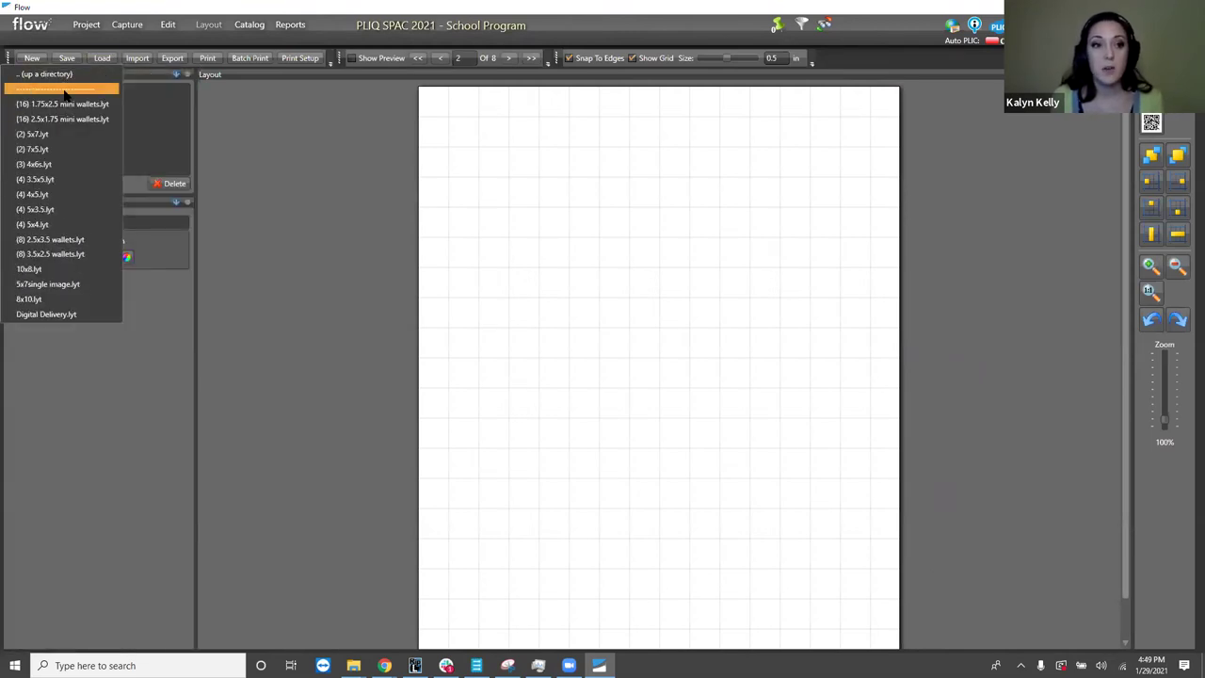
pyautogui.click(76, 254)
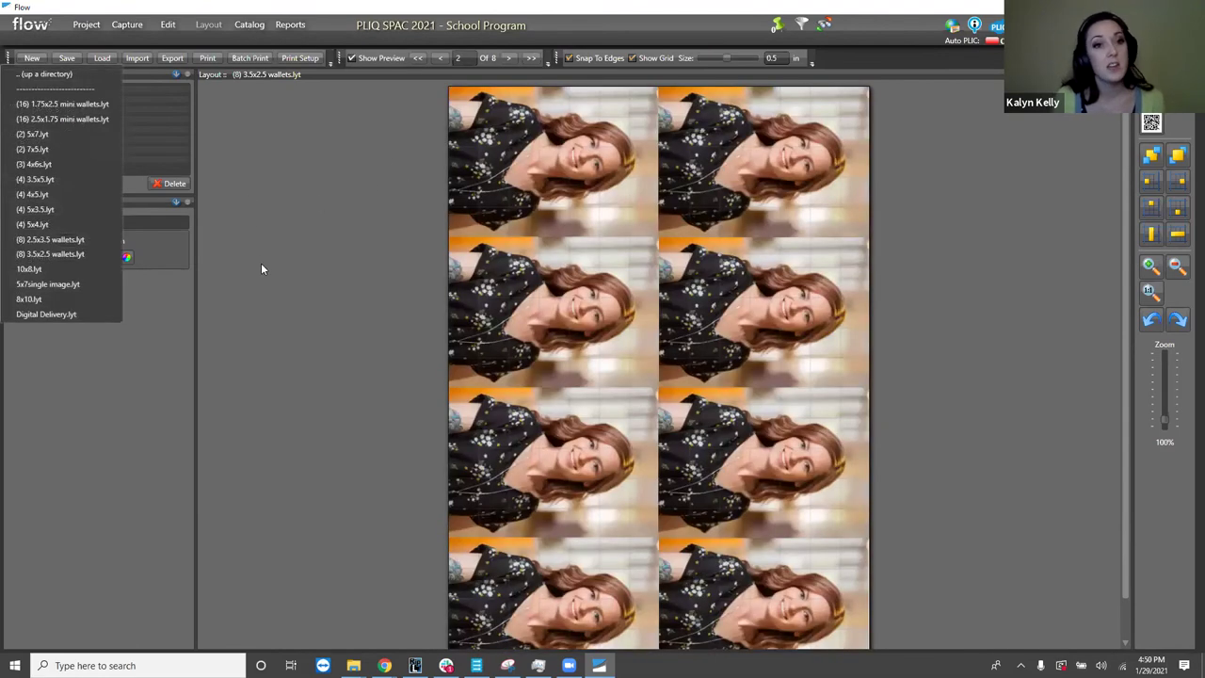
pyautogui.click(250, 58)
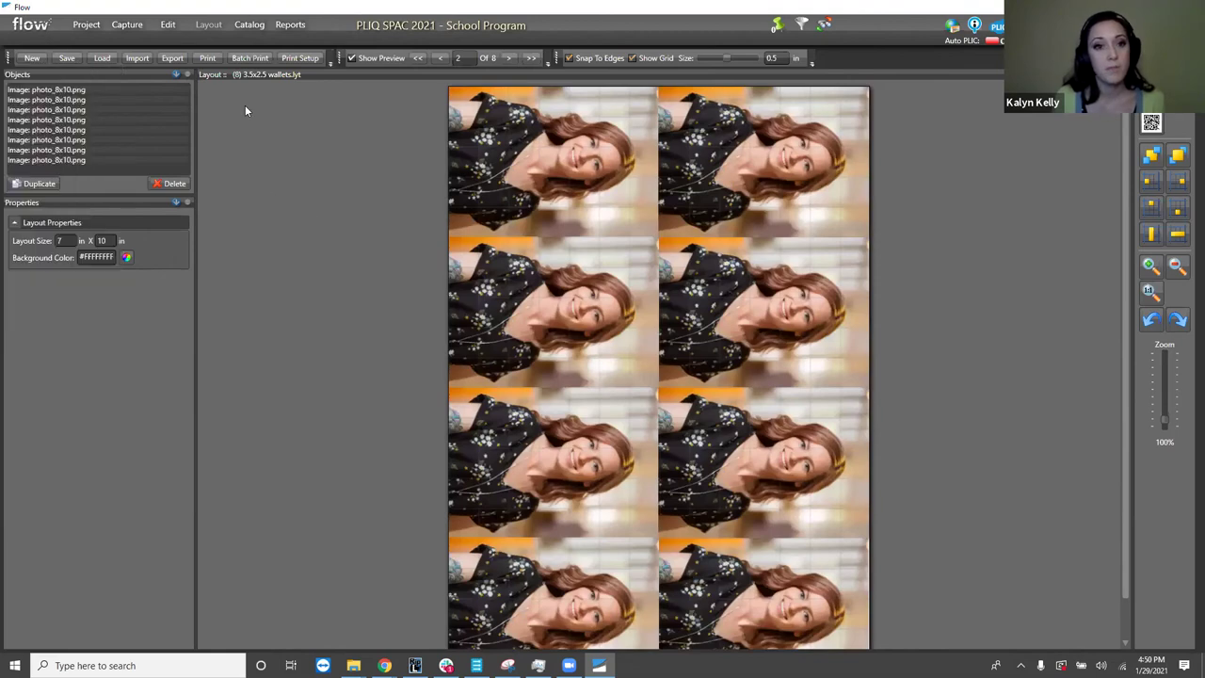
# Open the packages of the Underclass - 2021 studio catalog for editing.
pyautogui.click(245, 29)
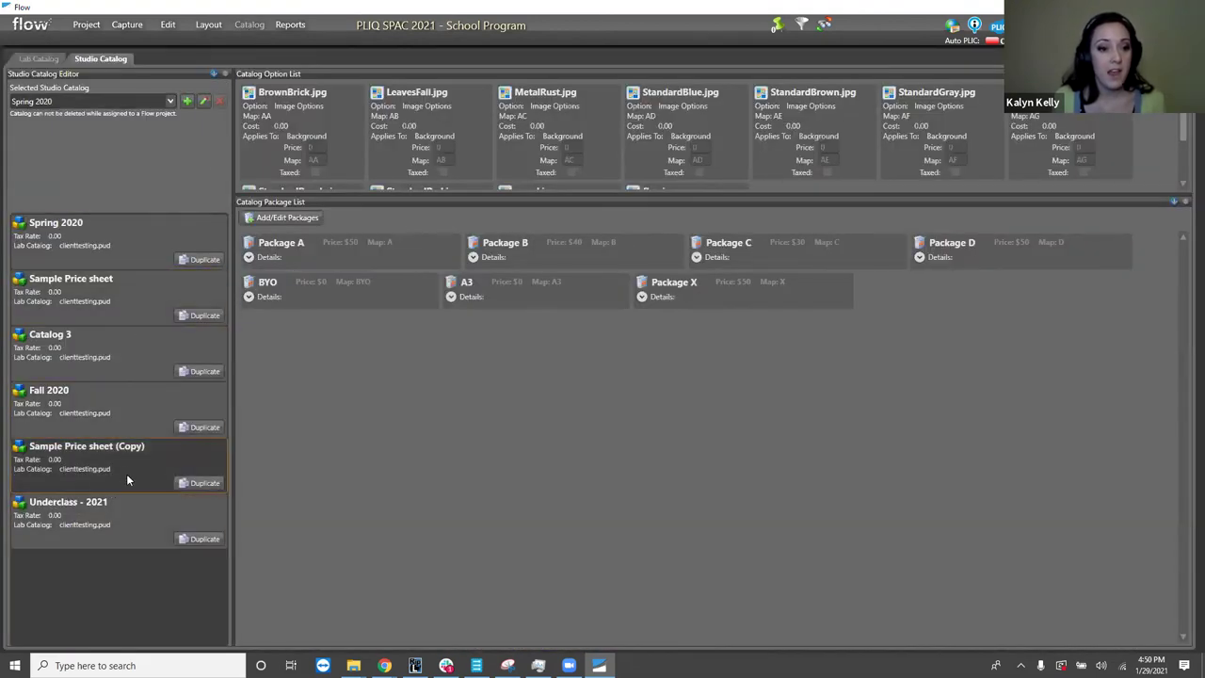
pyautogui.click(106, 525)
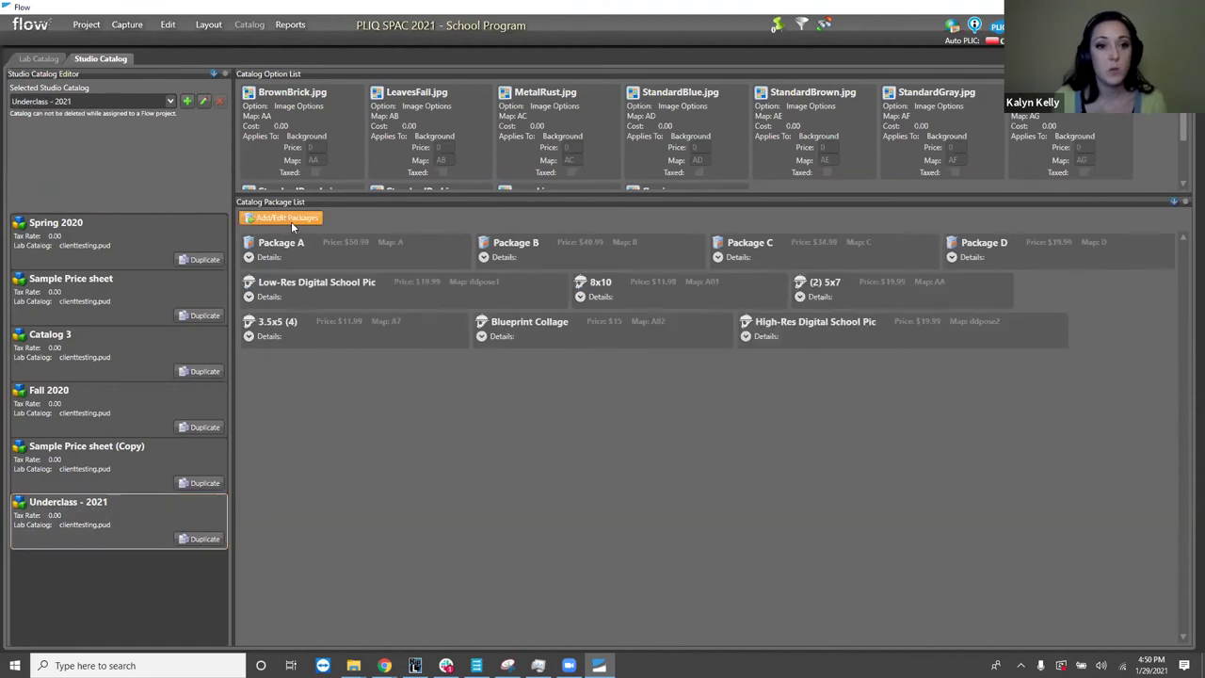
pyautogui.click(283, 218)
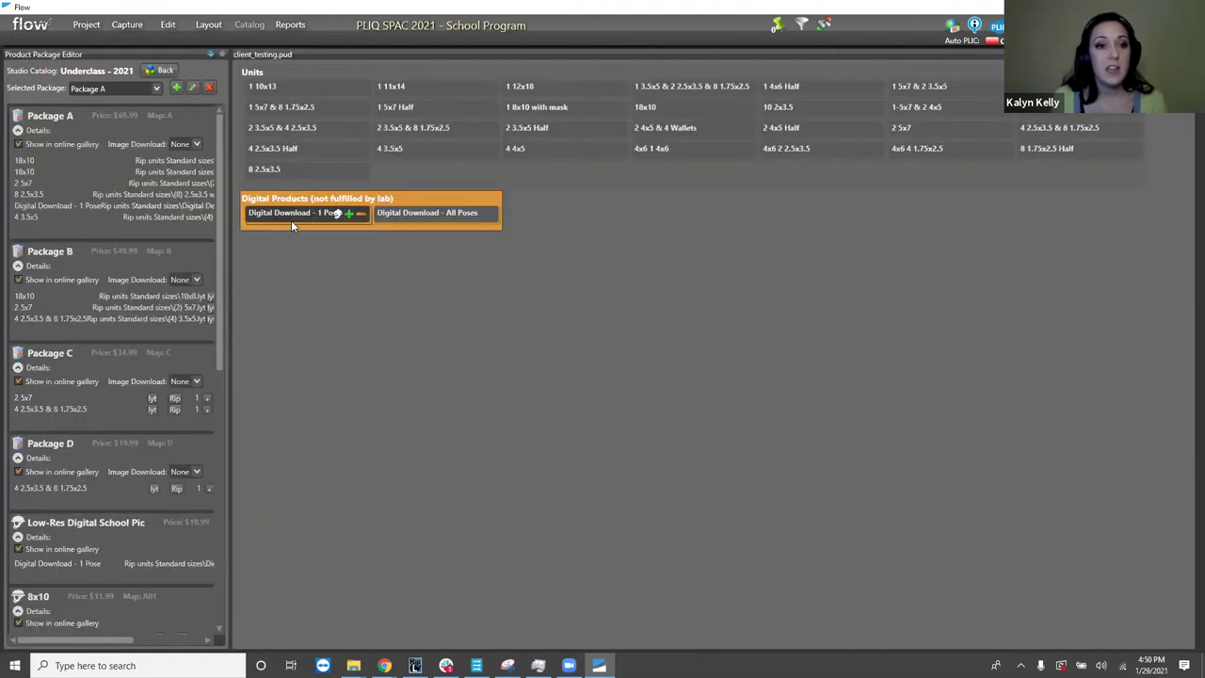
# Assign the 8x10.lyt layout from Rip units Standard sizes to Package A's first 18x10 unit and view that unit's Rip options.
pyautogui.moveTo(224, 302); pyautogui.dragTo(563, 301)
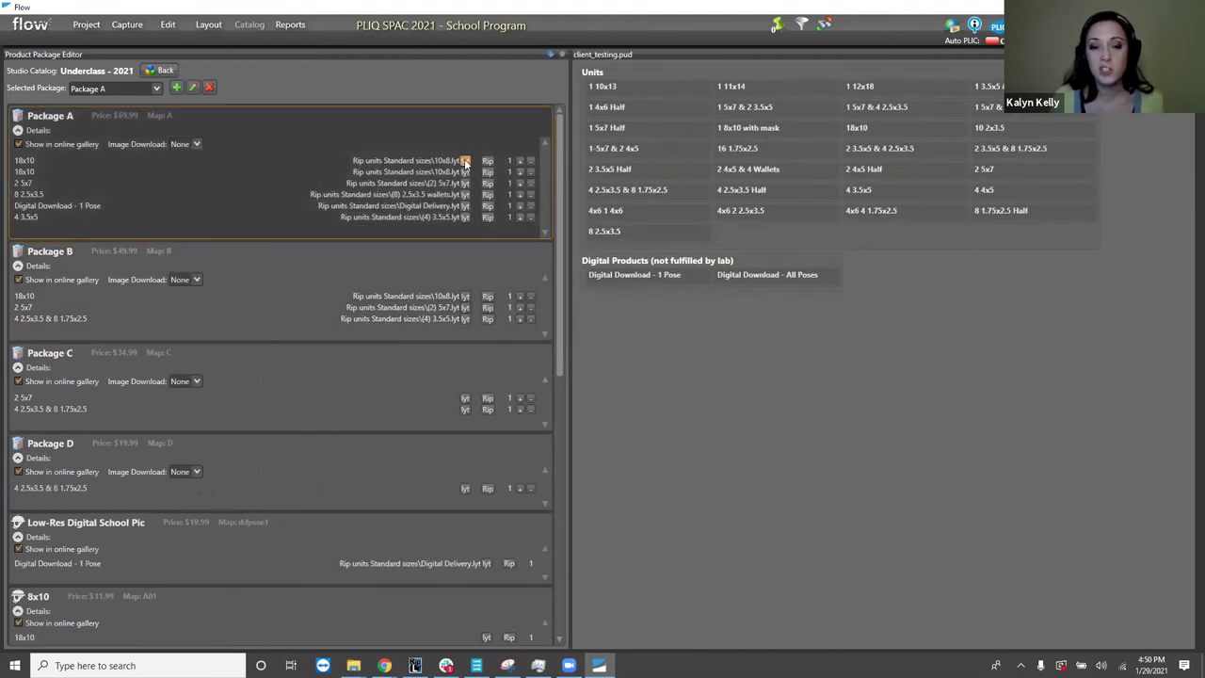
pyautogui.click(464, 160)
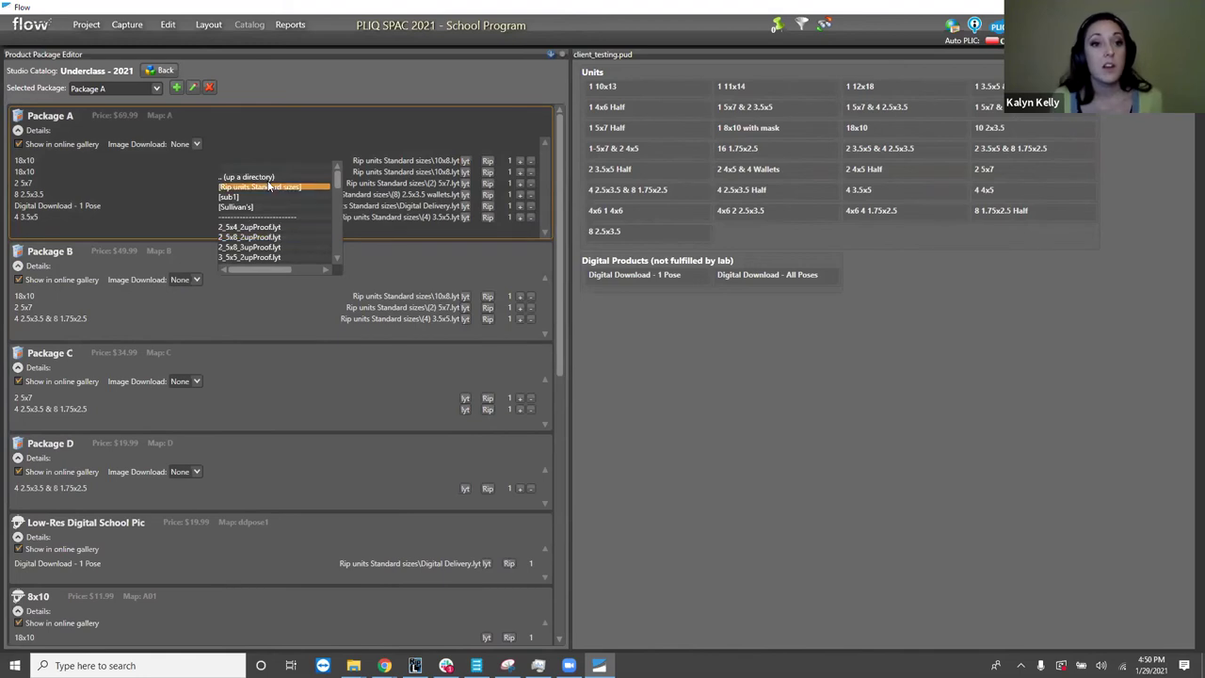
pyautogui.scroll(-3, 294, 237)
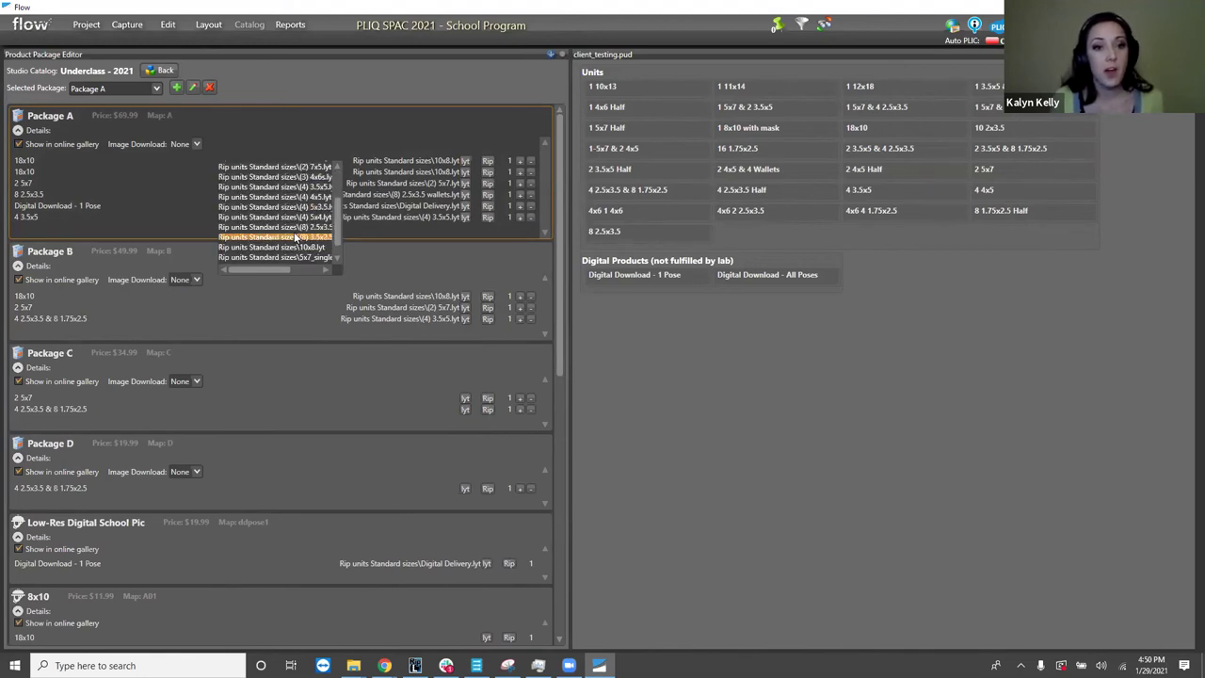
pyautogui.click(301, 250)
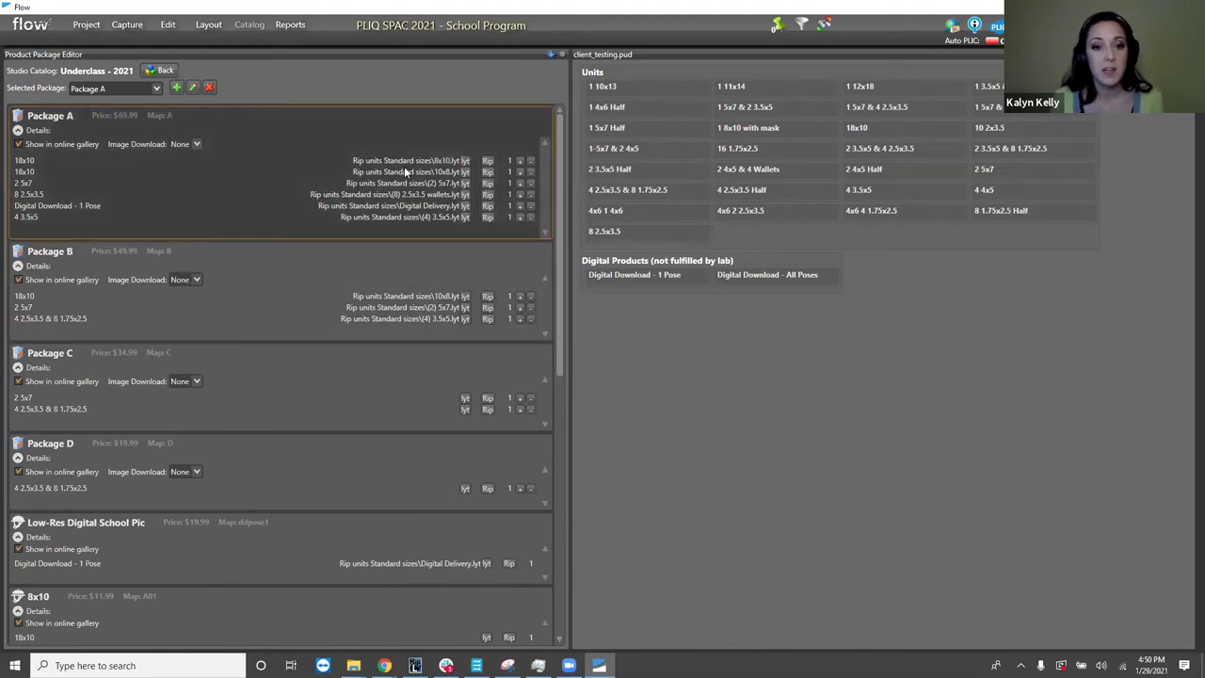
pyautogui.click(487, 162)
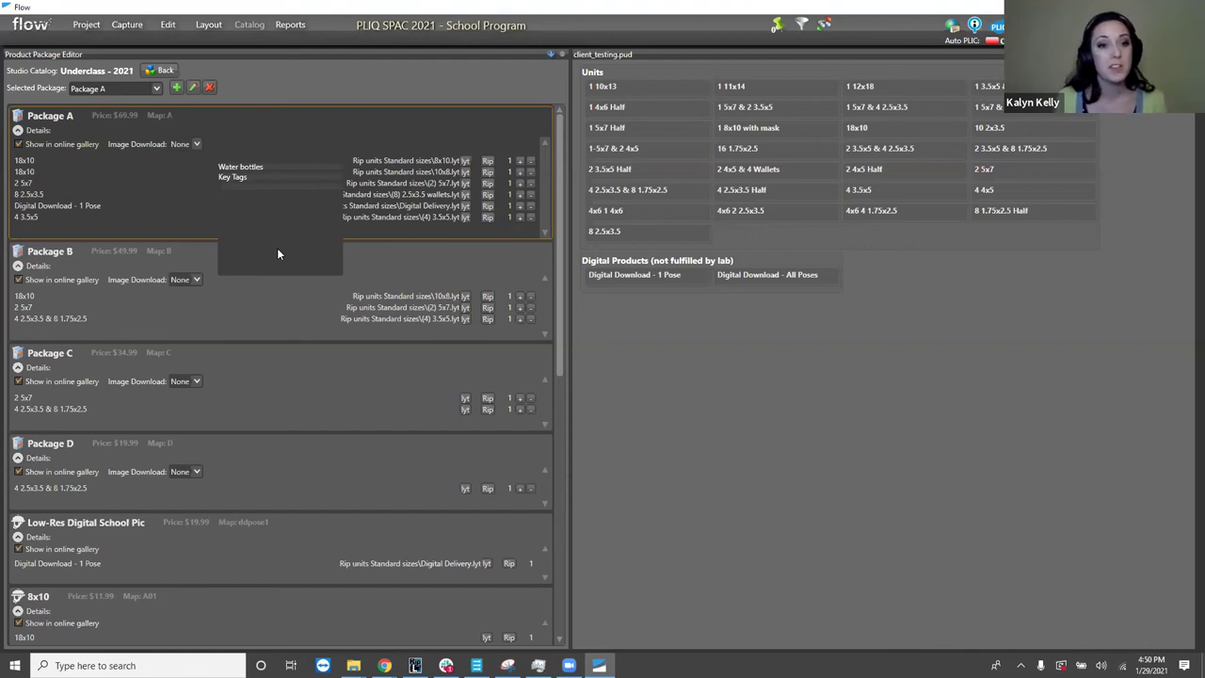
pyautogui.click(295, 158)
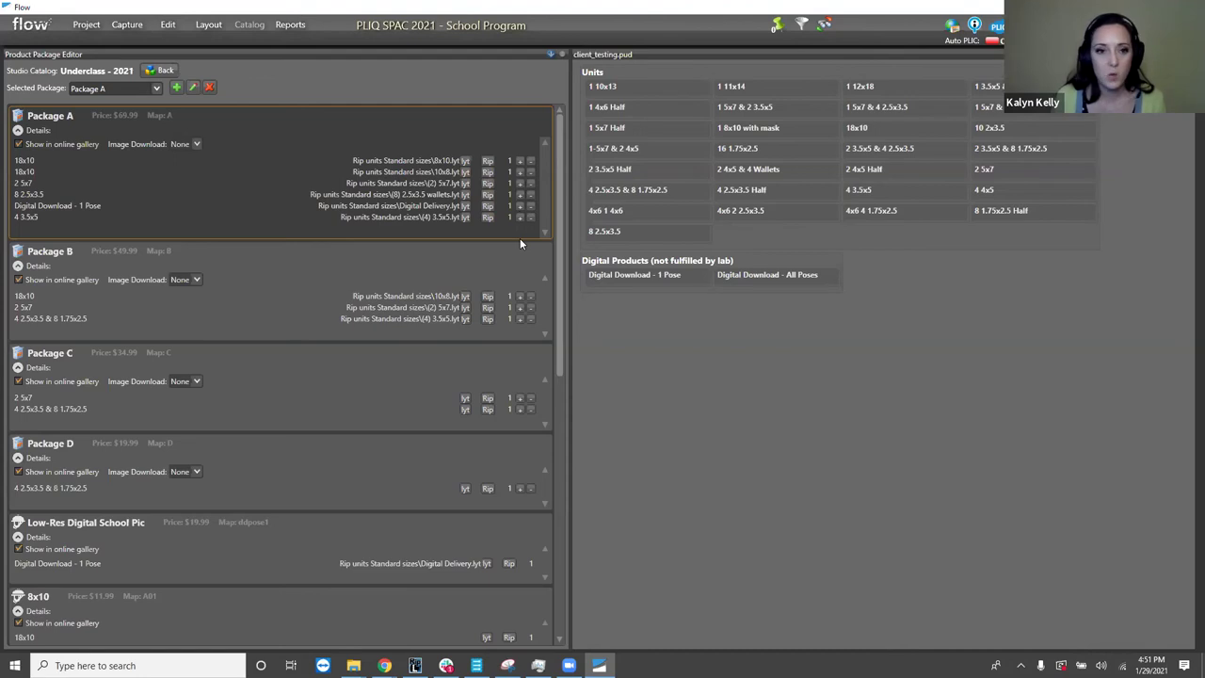
pyautogui.click(465, 400)
pyautogui.scroll(-2, 417, 441)
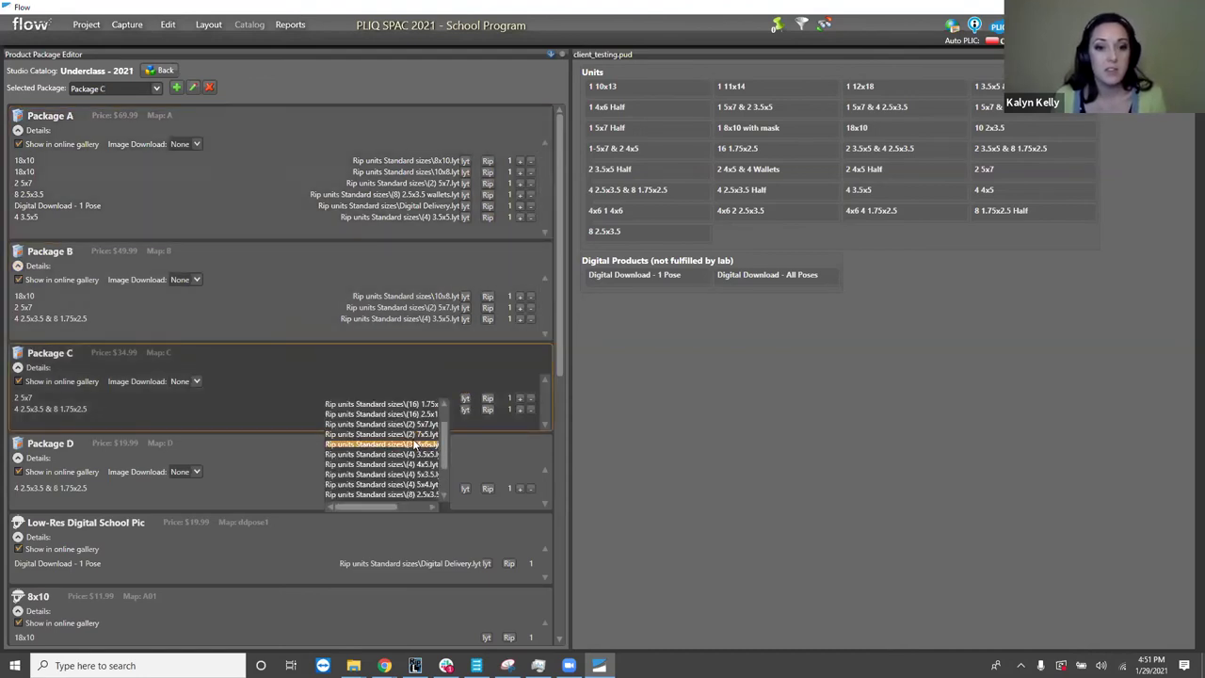
pyautogui.scroll(-1, 416, 431)
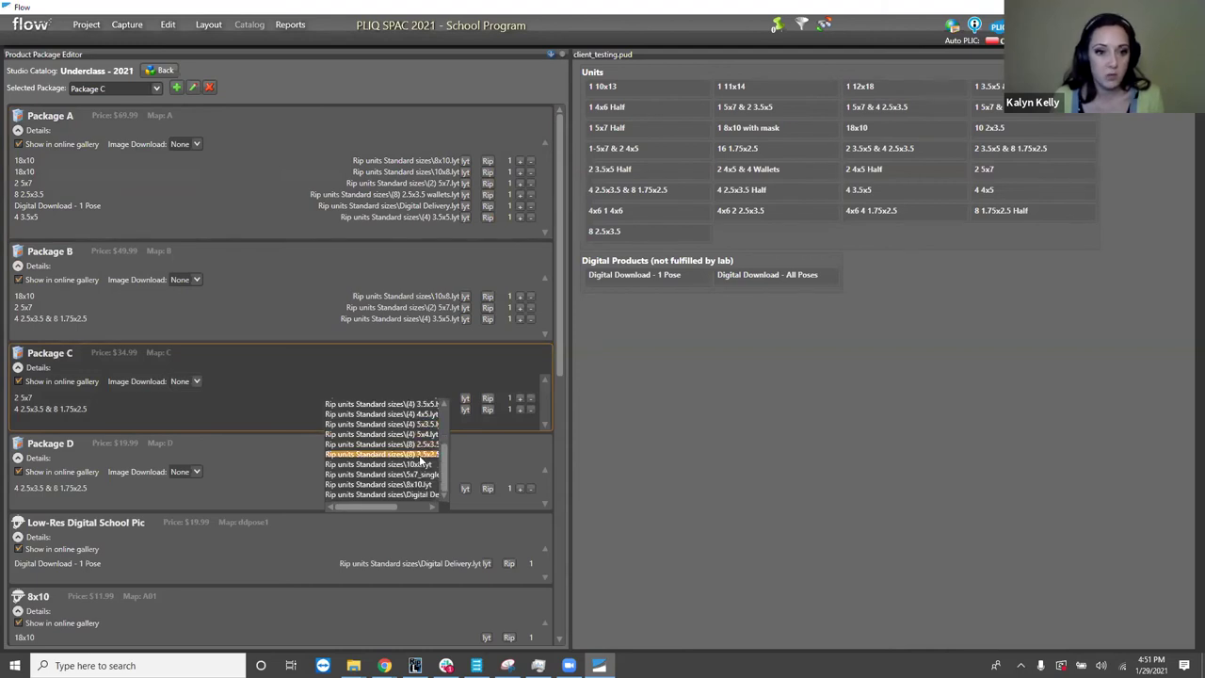
pyautogui.click(419, 414)
pyautogui.click(441, 146)
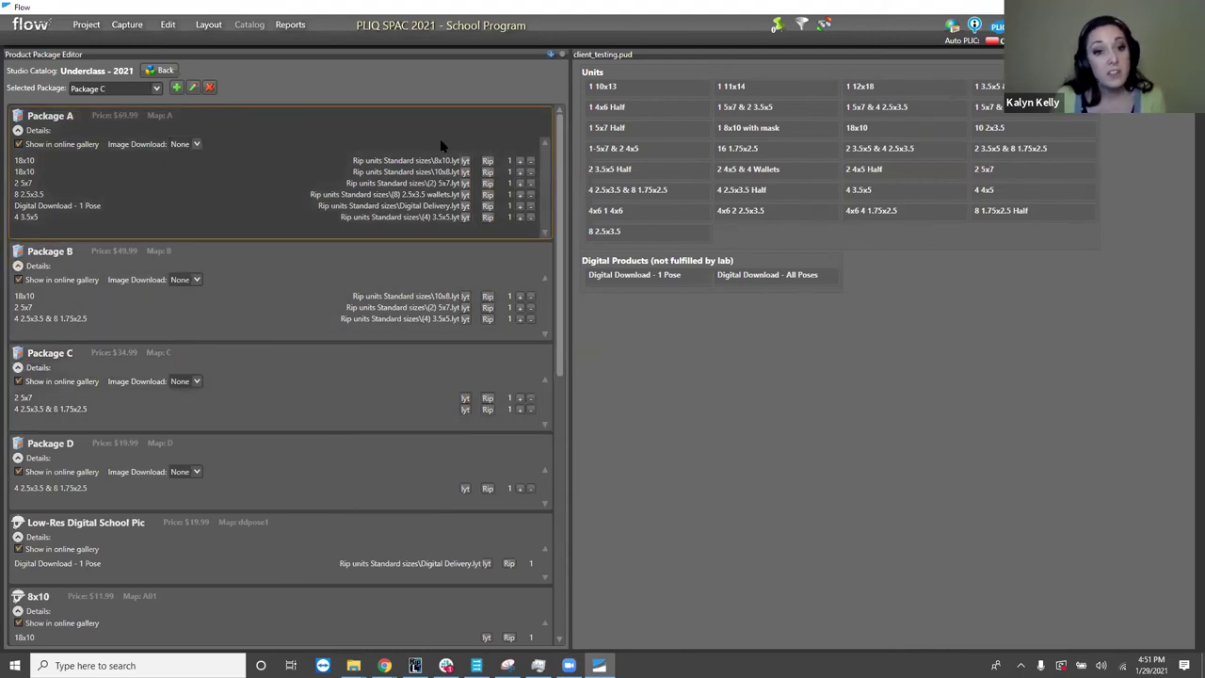
pyautogui.click(424, 252)
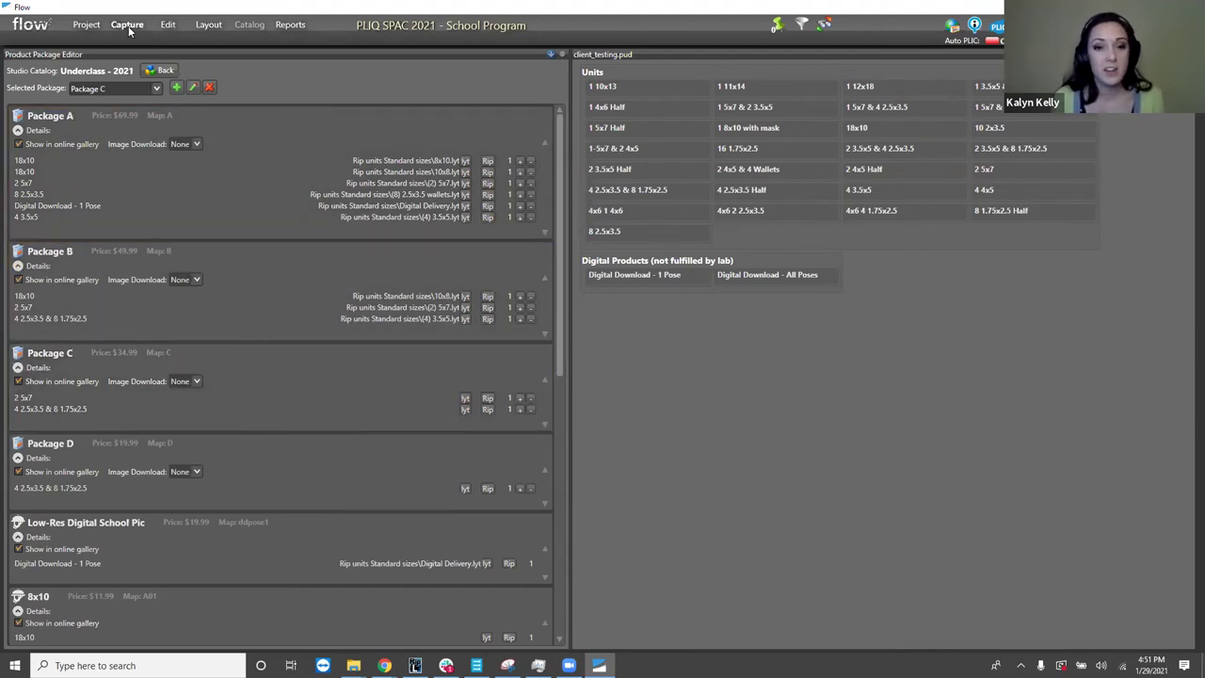
# Open order entry for the current subject in Capture, expand Package A's details and add one Package A to the order.
pyautogui.click(127, 26)
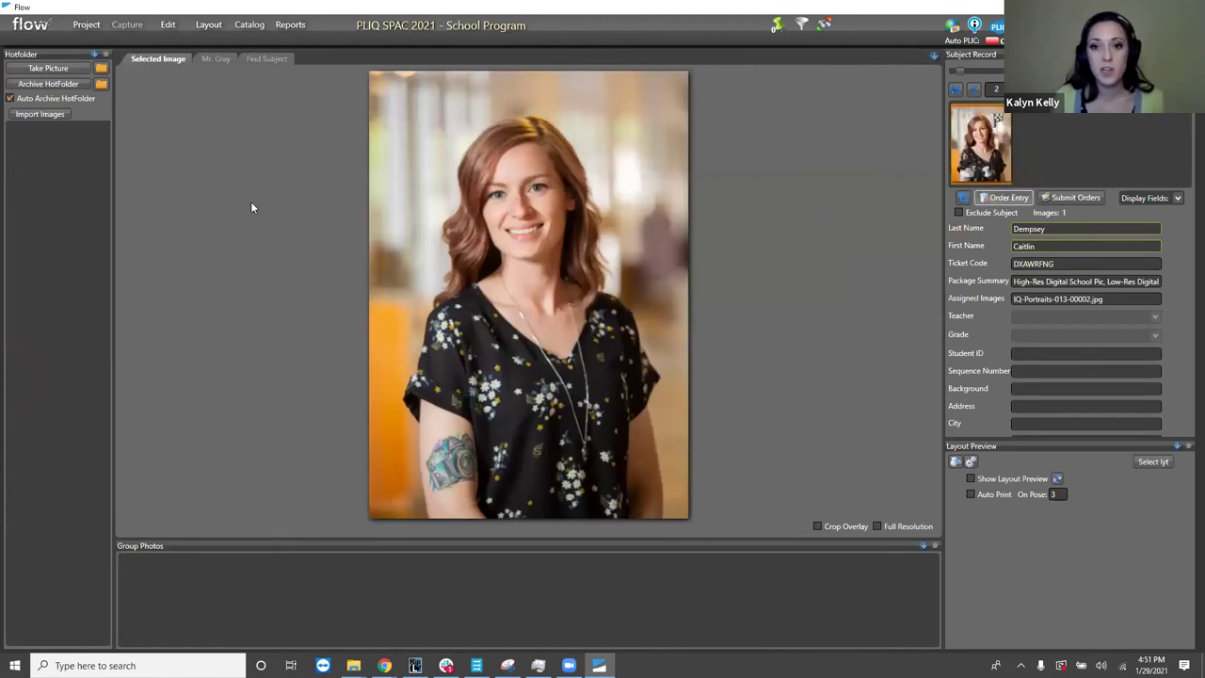
pyautogui.click(130, 182)
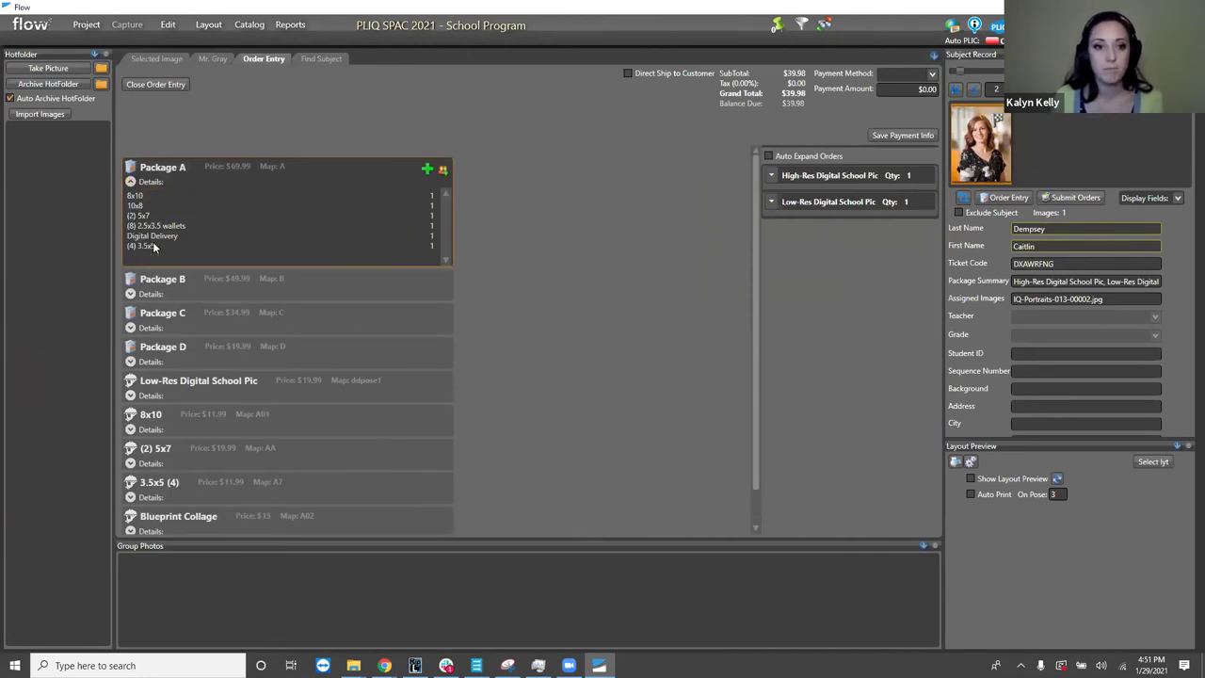
pyautogui.click(426, 173)
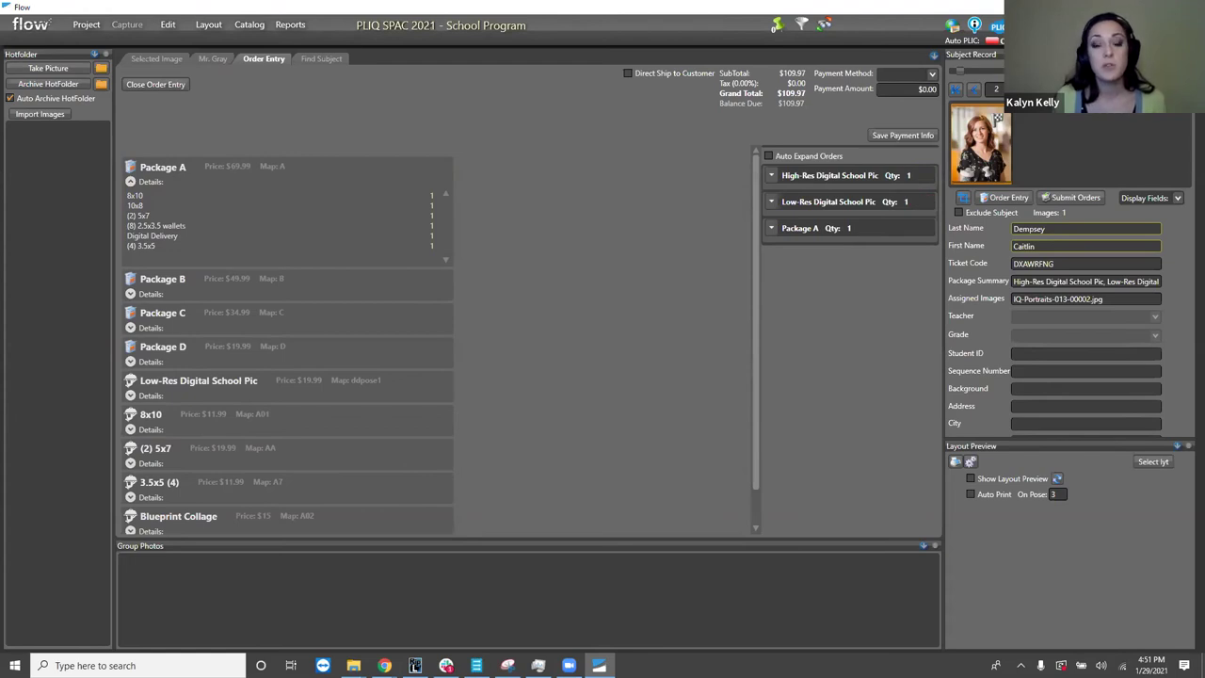
# Open the project's Rip Orders page and filter the orders to the current subject only.
pyautogui.click(1070, 198)
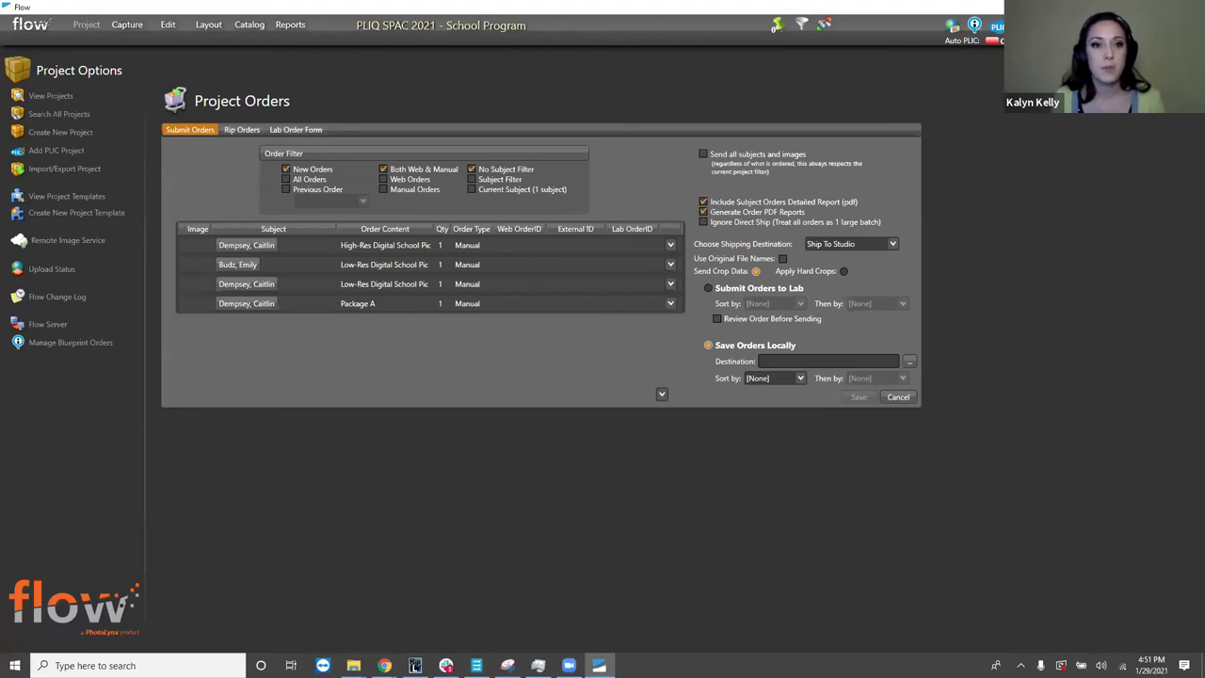
pyautogui.click(239, 131)
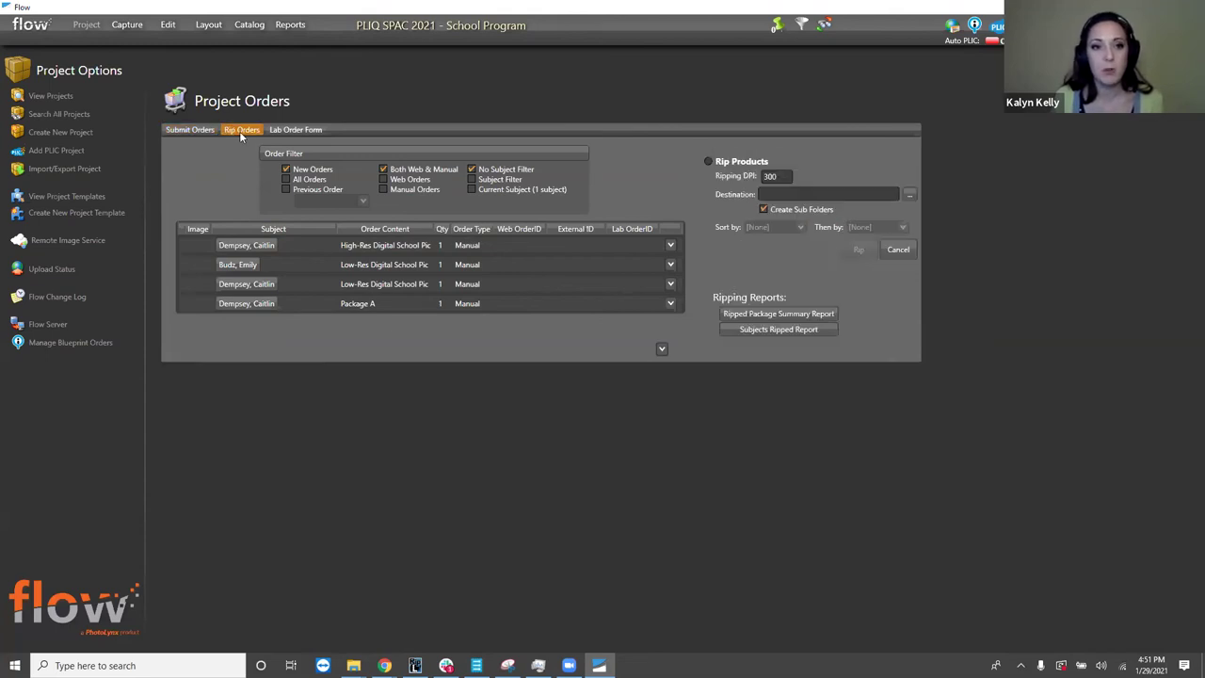
pyautogui.click(473, 229)
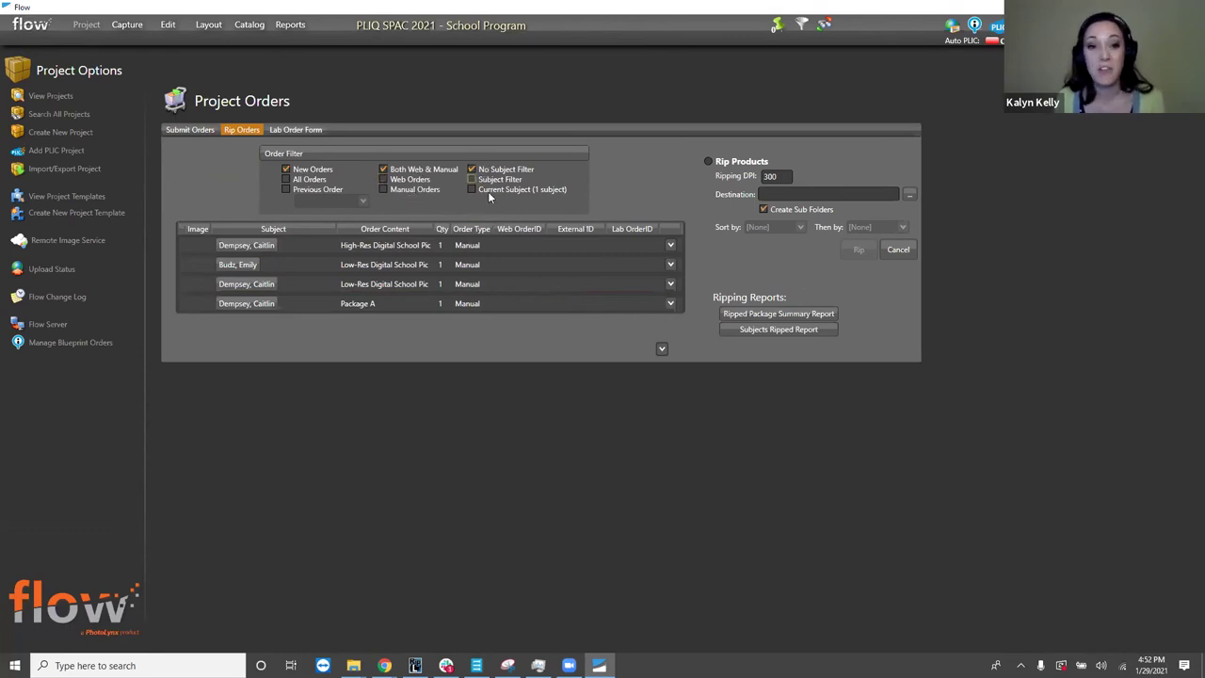
pyautogui.click(472, 190)
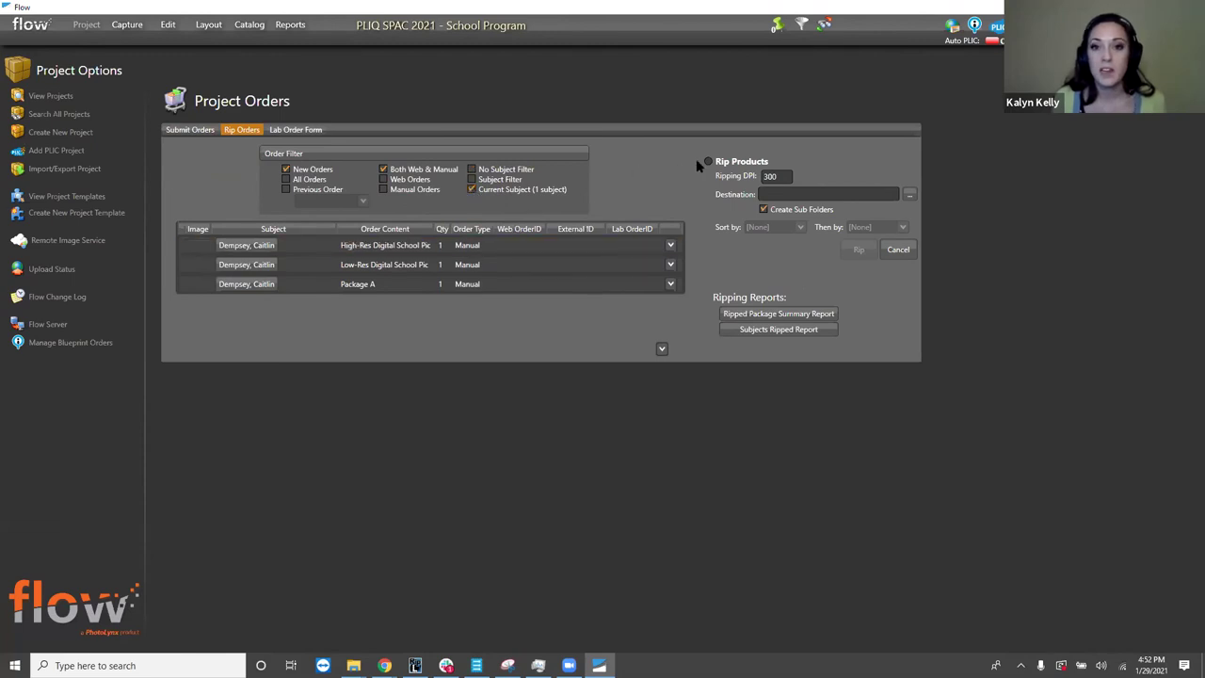
# Enable Rip Products and rip the orders to the Desktop, sorted by Grade.
pyautogui.click(708, 161)
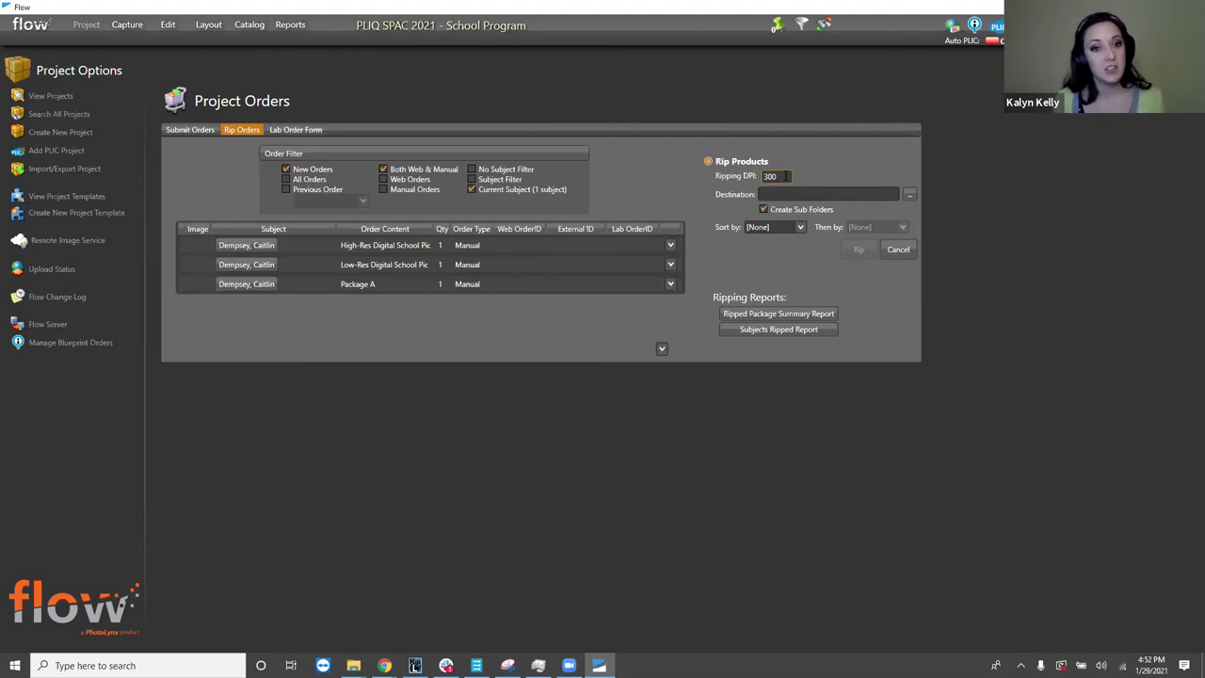
pyautogui.click(910, 194)
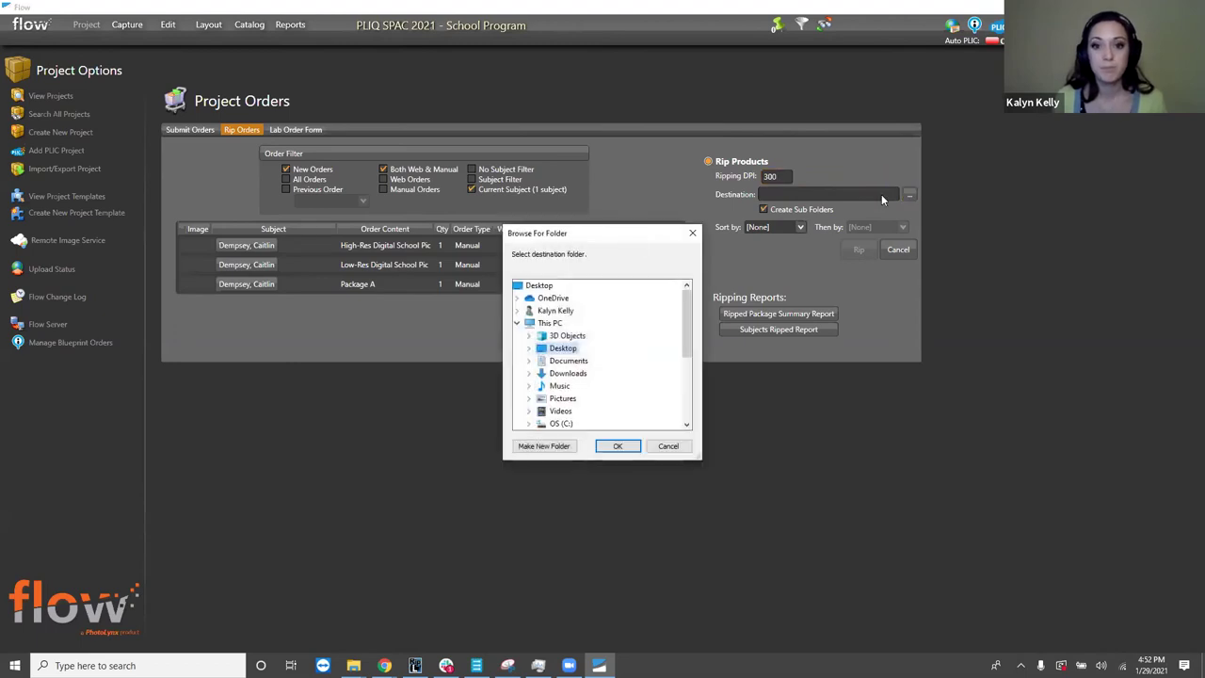
pyautogui.doubleClick(563, 350)
pyautogui.click(617, 447)
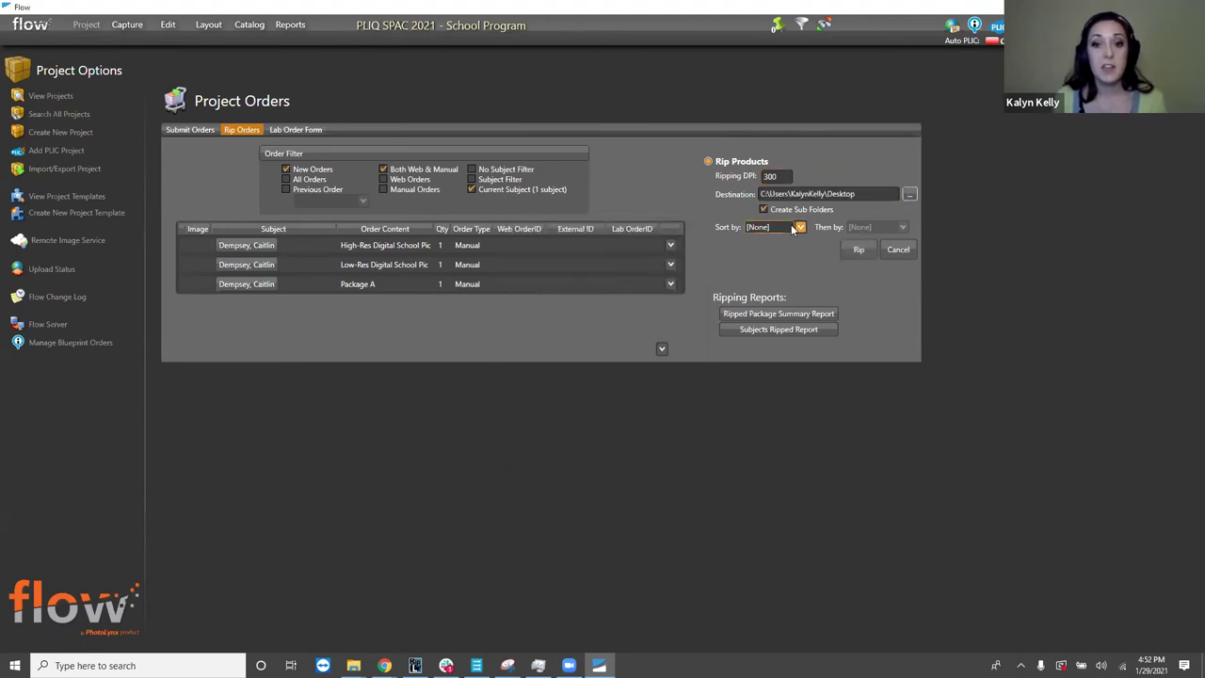
pyautogui.click(791, 227)
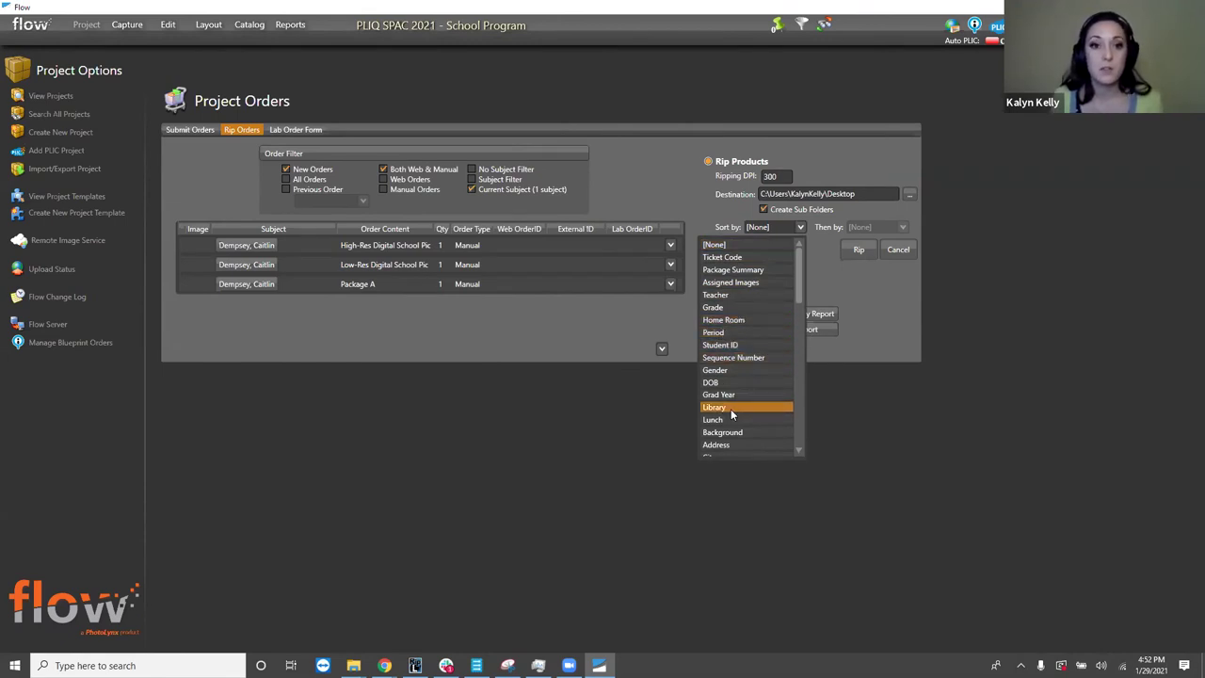
pyautogui.click(728, 309)
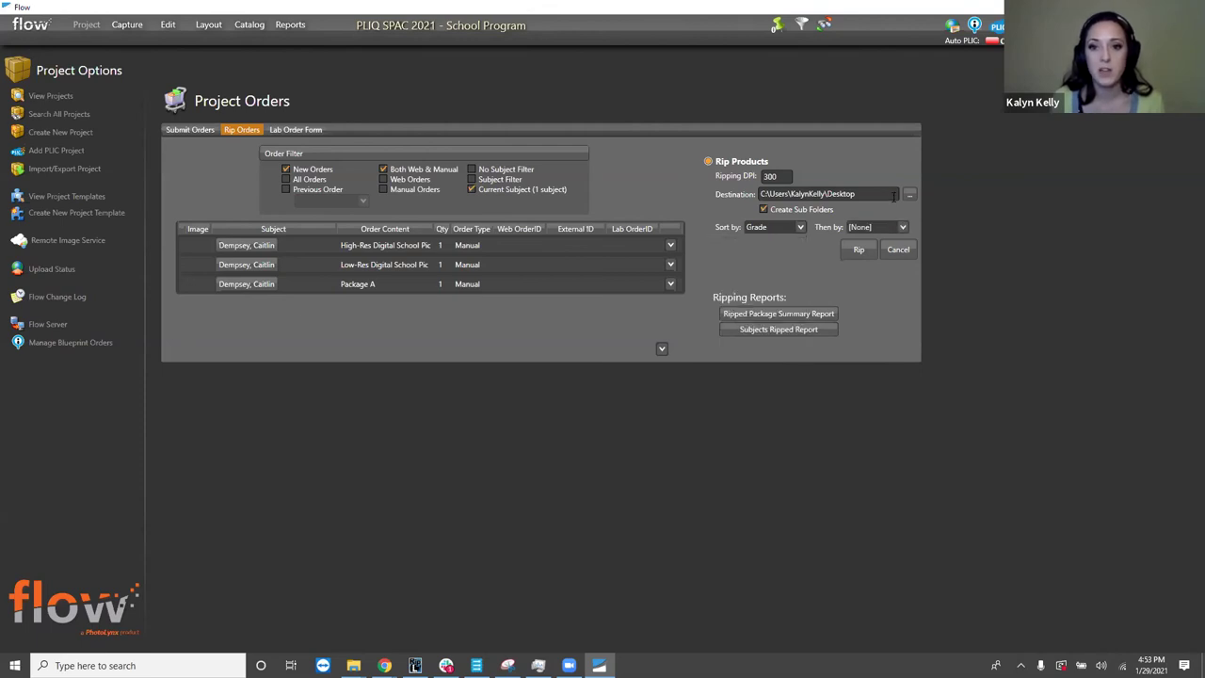
pyautogui.click(858, 251)
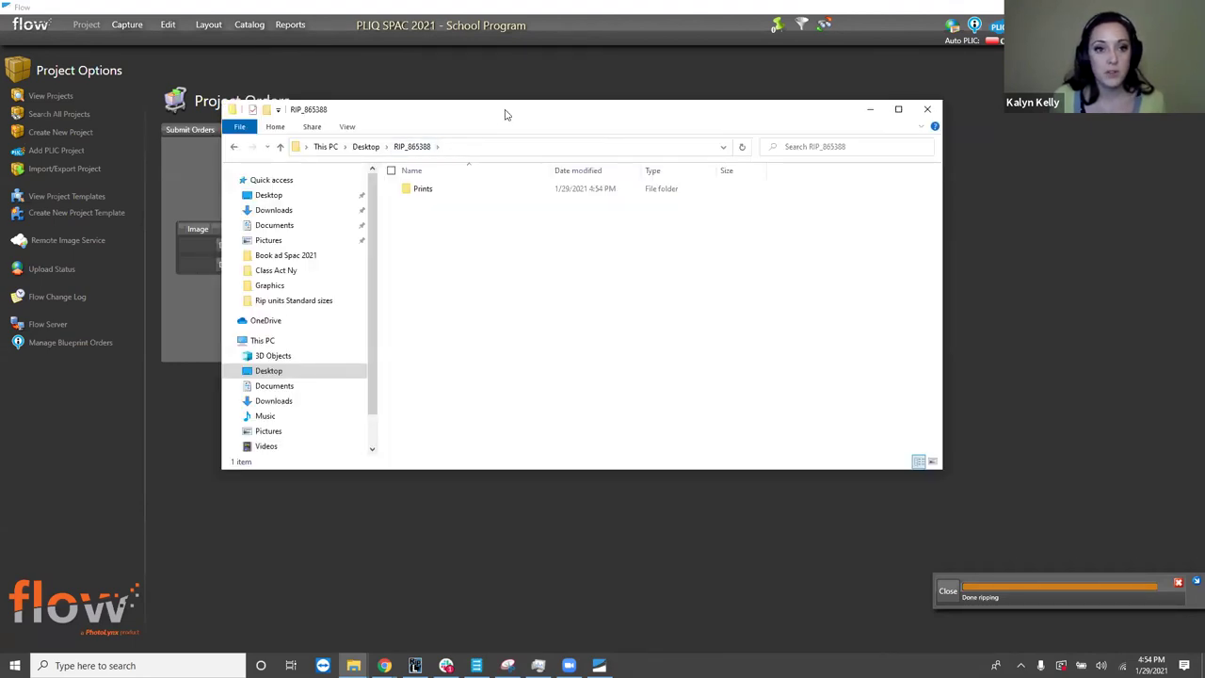
# Move the rip output folder window aside, filter the project orders by Previous Order and list the previous orders.
pyautogui.moveTo(505, 113); pyautogui.dragTo(662, 108)
pyautogui.click(285, 189)
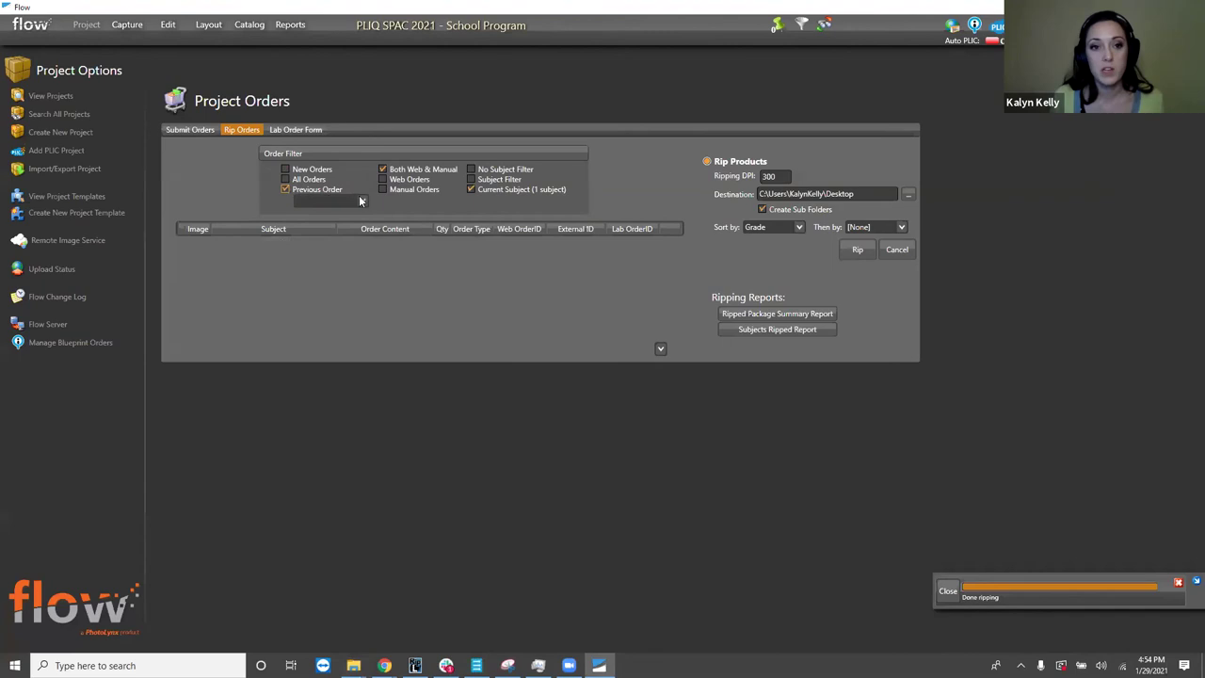
pyautogui.click(363, 200)
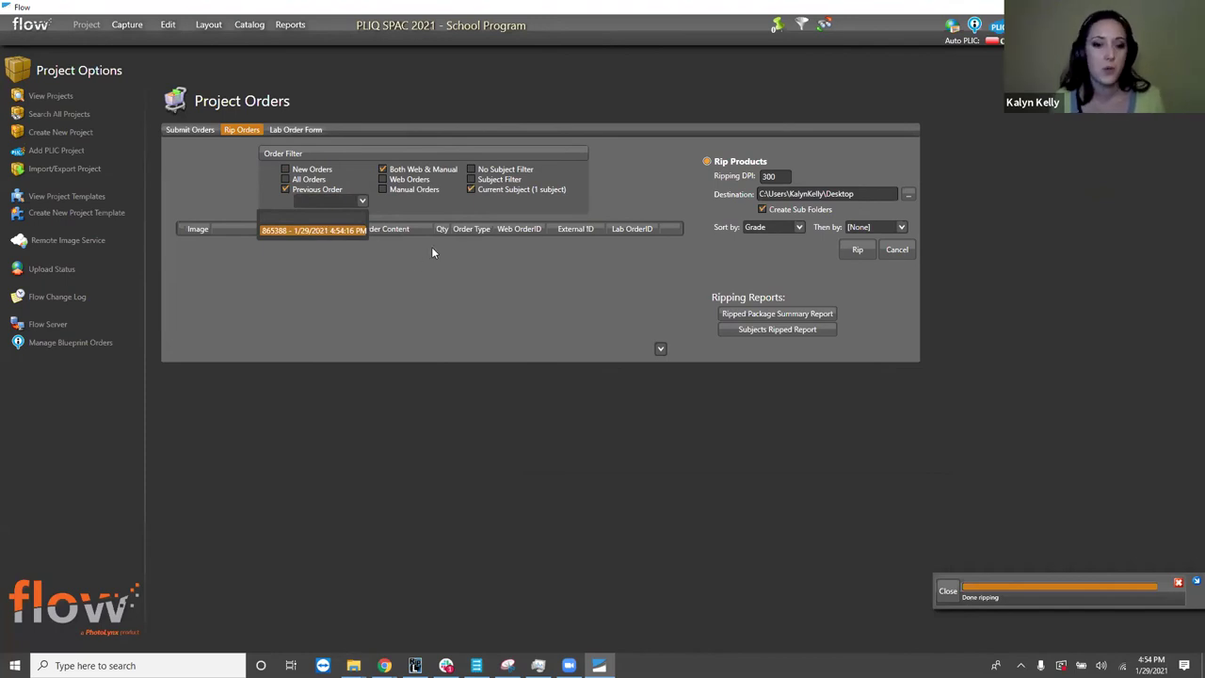
# Switch to File Explorer and open the Prints folder inside the rip output folder.
pyautogui.click(354, 665)
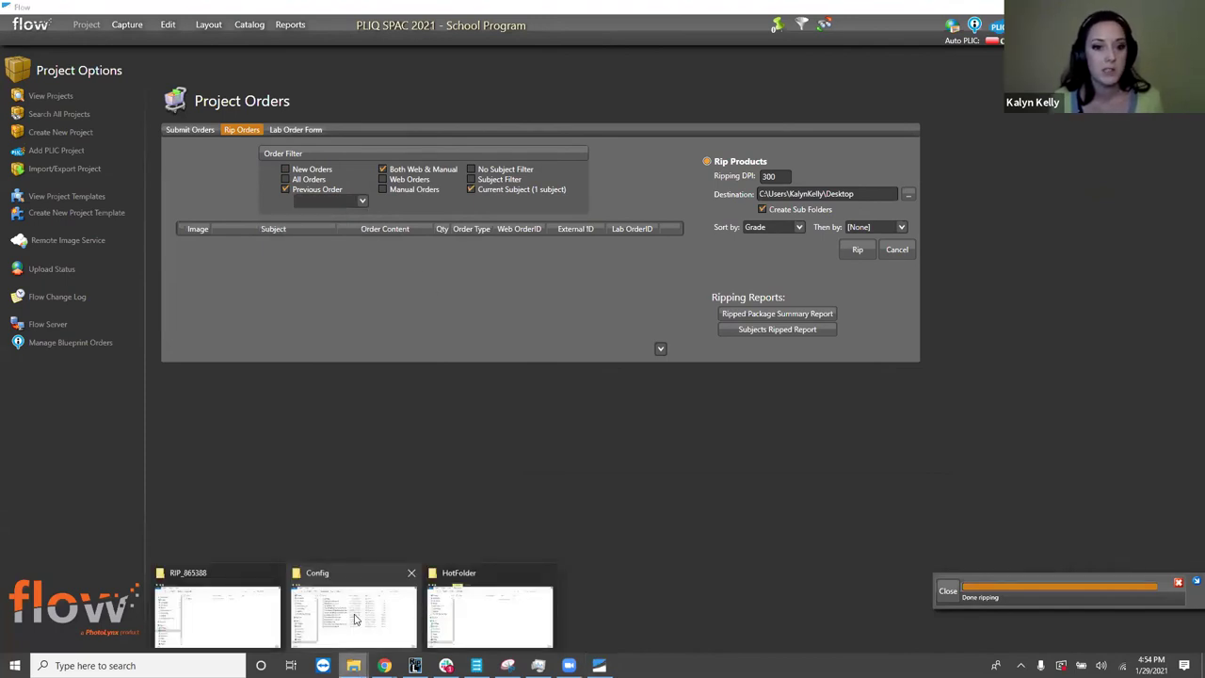
pyautogui.click(251, 612)
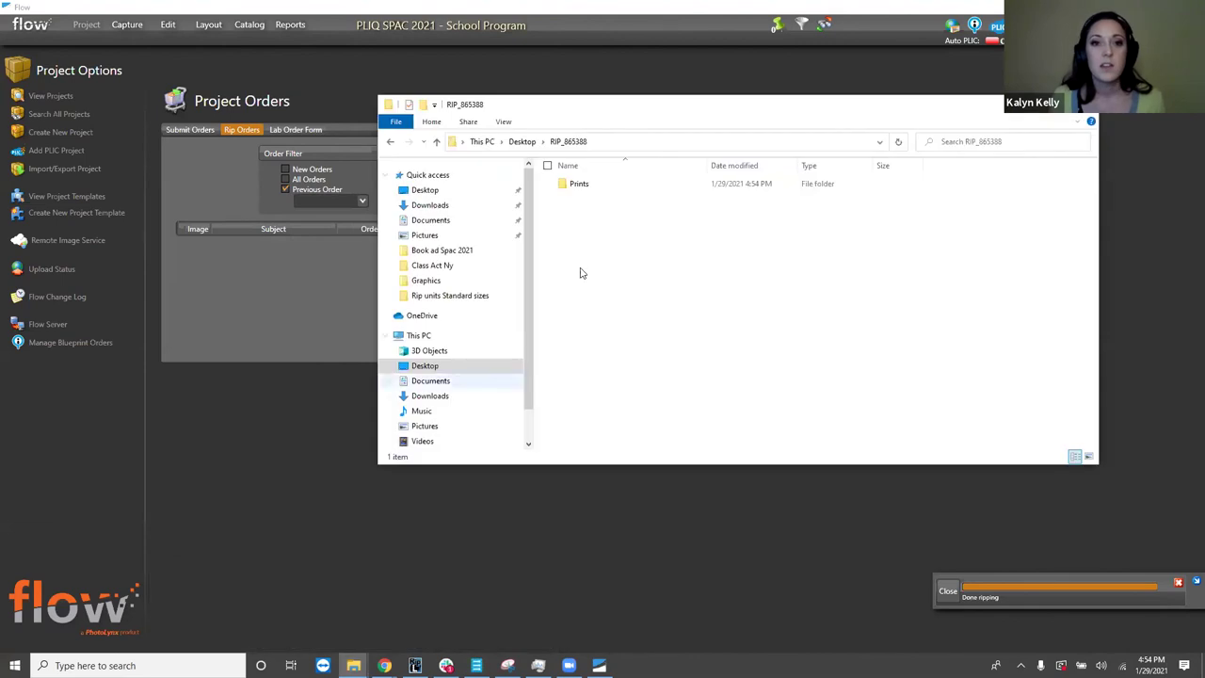
pyautogui.doubleClick(578, 186)
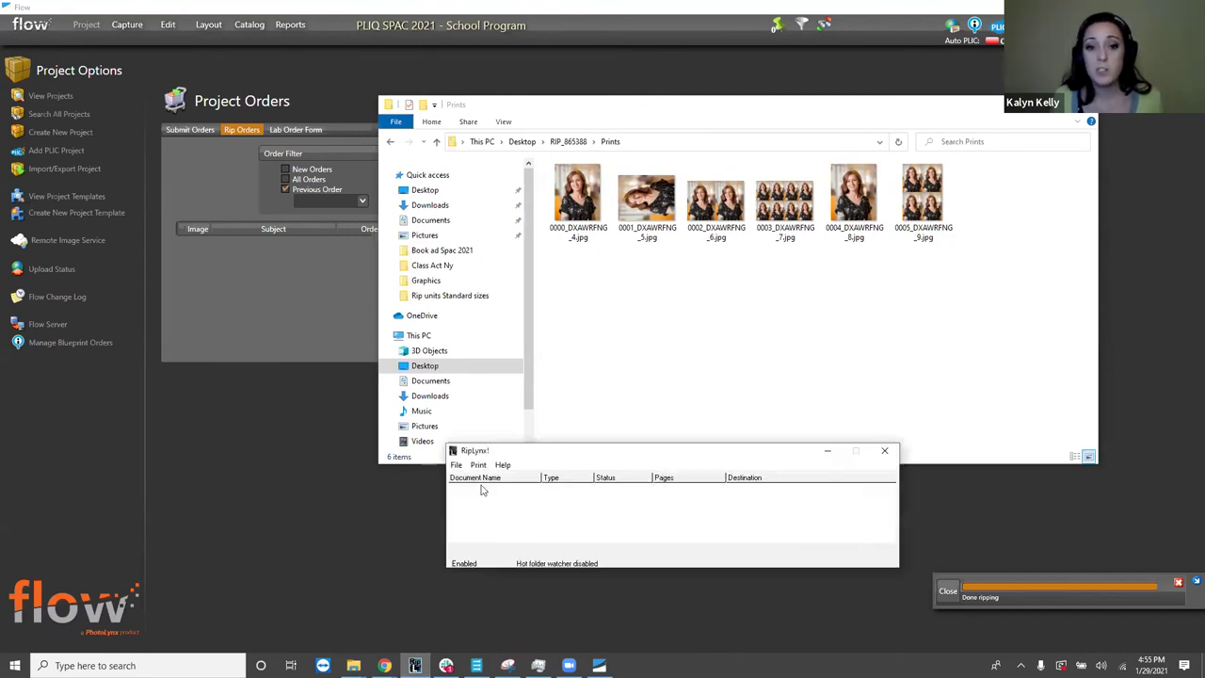
# Show RipLynx's Process Rendered Images command without running it and close the Prints folder window.
pyautogui.click(478, 464)
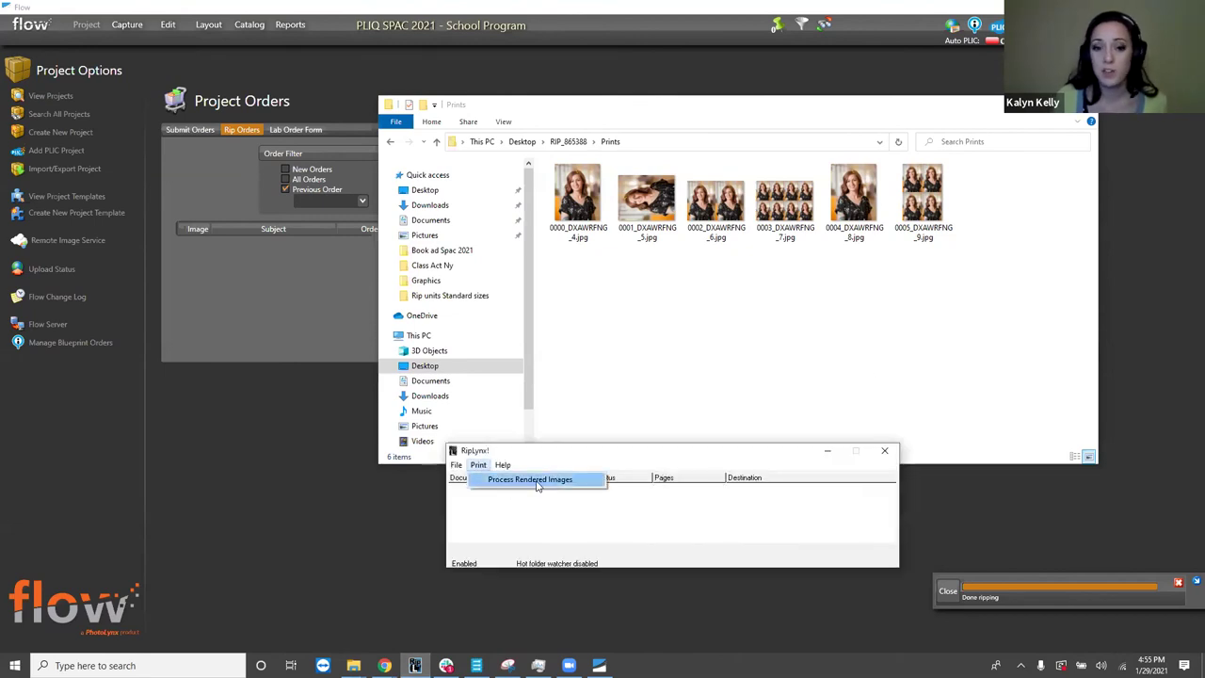
pyautogui.click(595, 457)
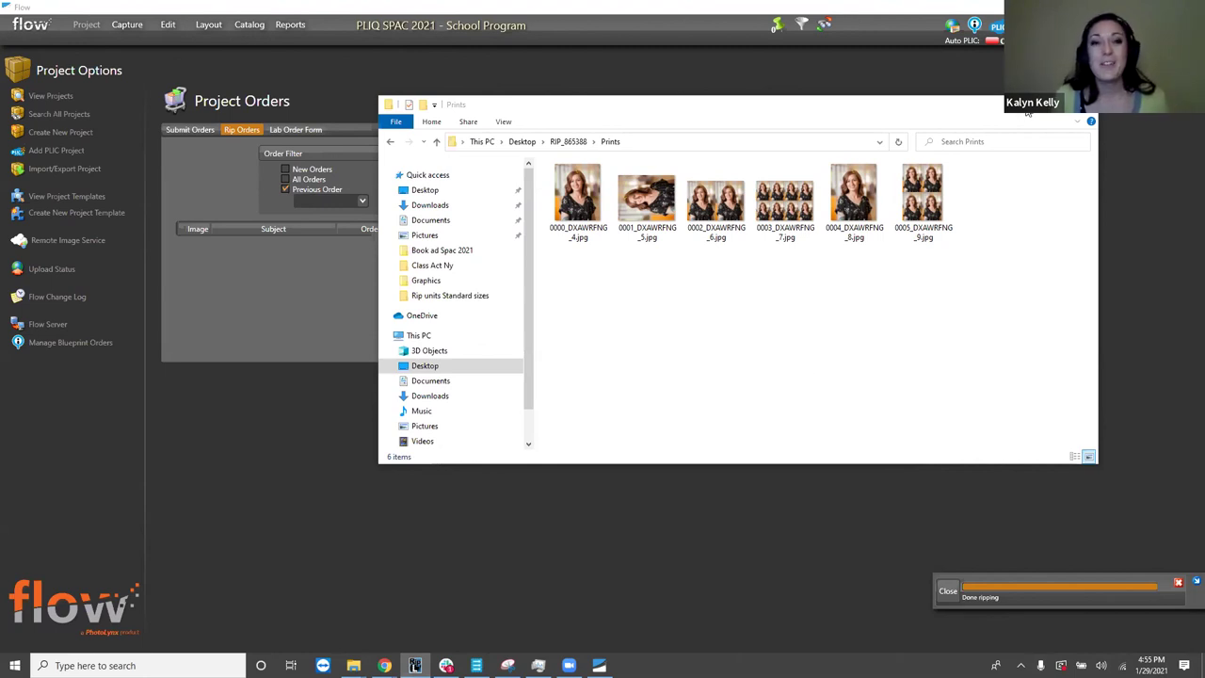
pyautogui.click(1075, 103)
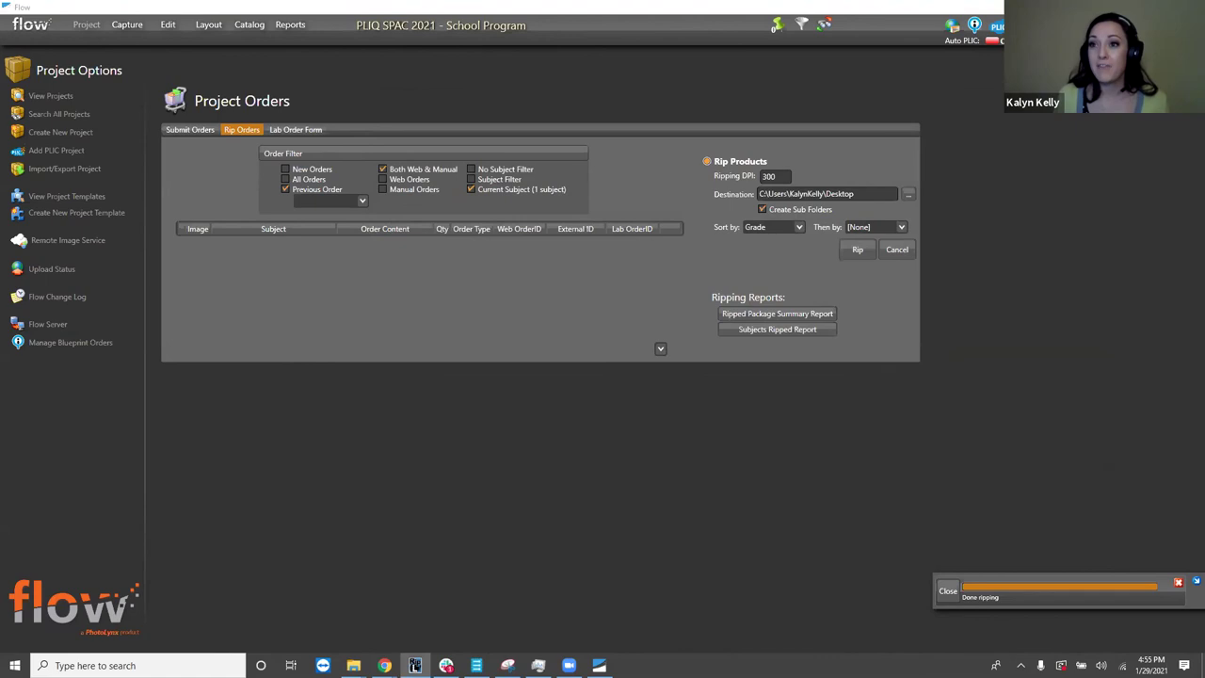